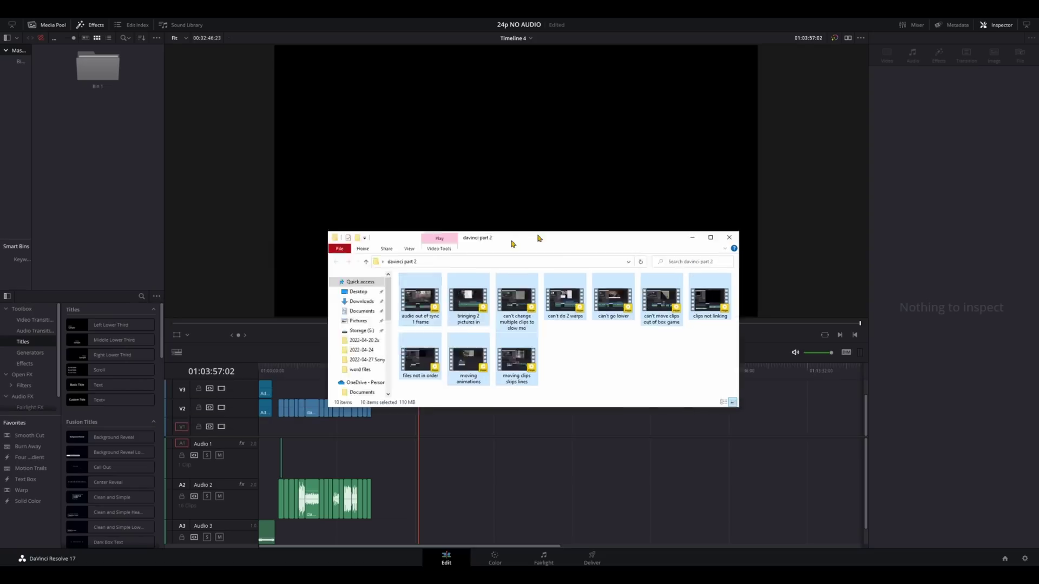
Move the File Explorer window showing the ten 'davinci part 2' clips up and right beside Resolve
{"action": "left_click_drag", "start_coordinate": [540, 238], "coordinate": [665, 204]}
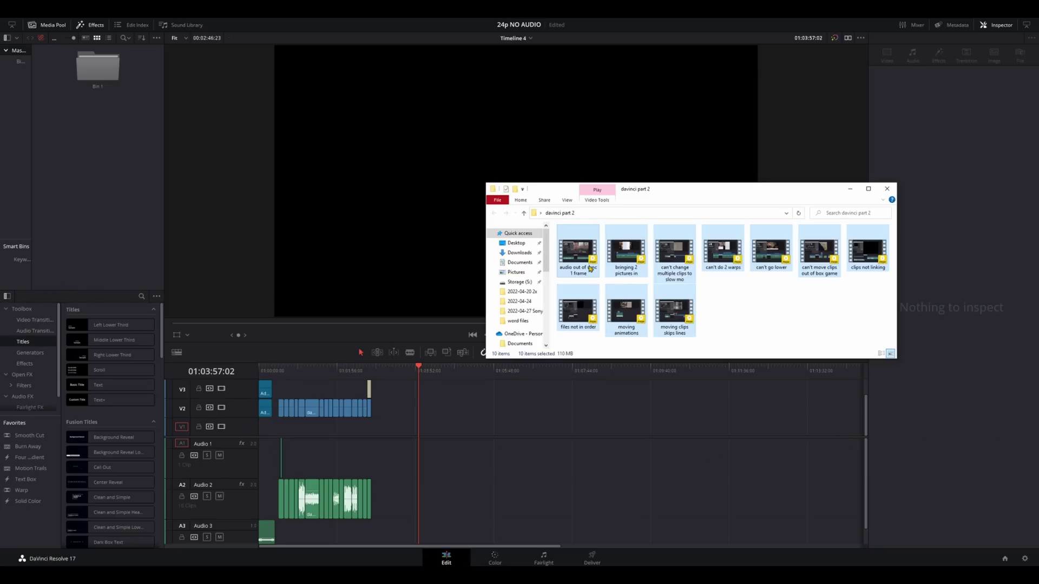
Import the ten clips into the Media Pool and place them on V1/A1 at the playhead
{"action": "left_click_drag", "start_coordinate": [584, 259], "coordinate": [98, 142]}
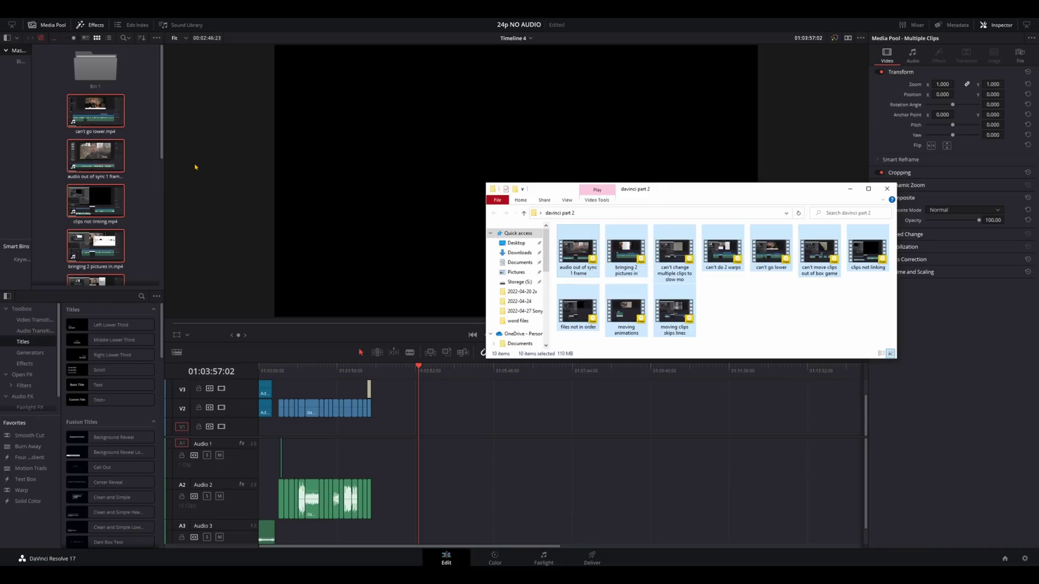
{"action": "left_click_drag", "start_coordinate": [96, 131], "coordinate": [429, 442]}
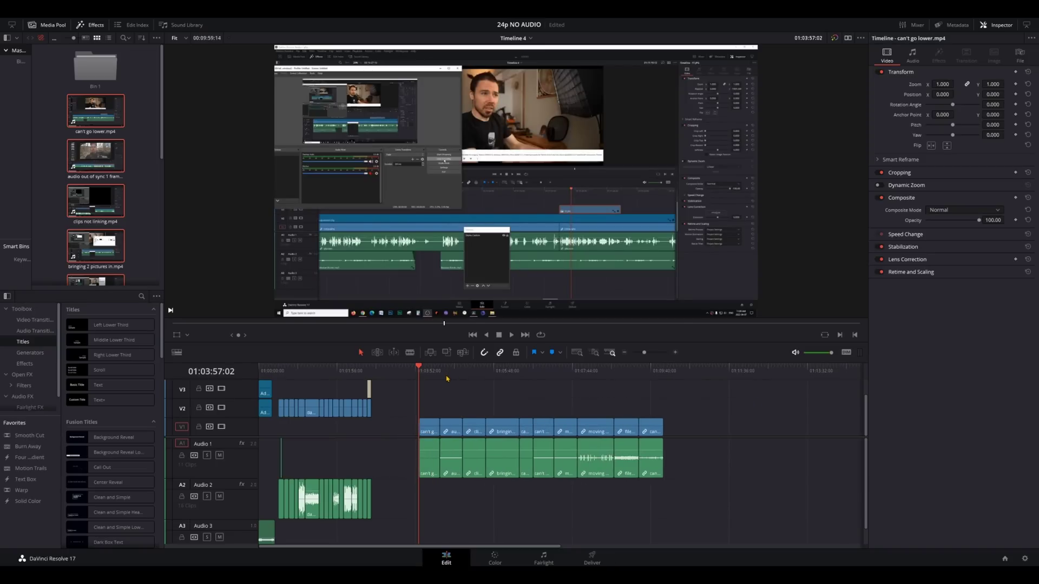
Place a Media Pool clip on V1 at the start of the next clip
{"action": "key", "text": "Down"}
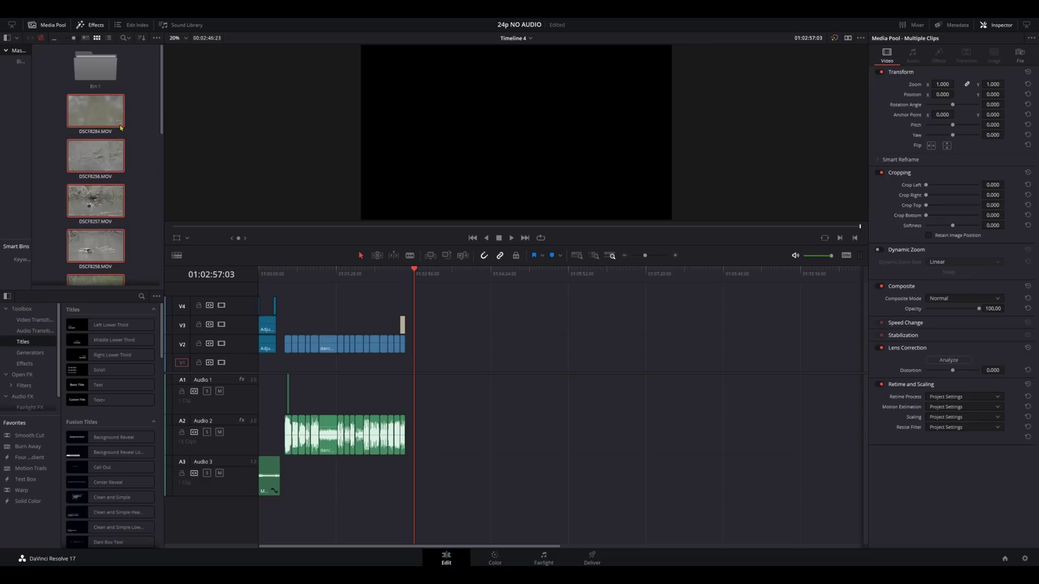
{"action": "left_click_drag", "start_coordinate": [95, 111], "coordinate": [425, 380]}
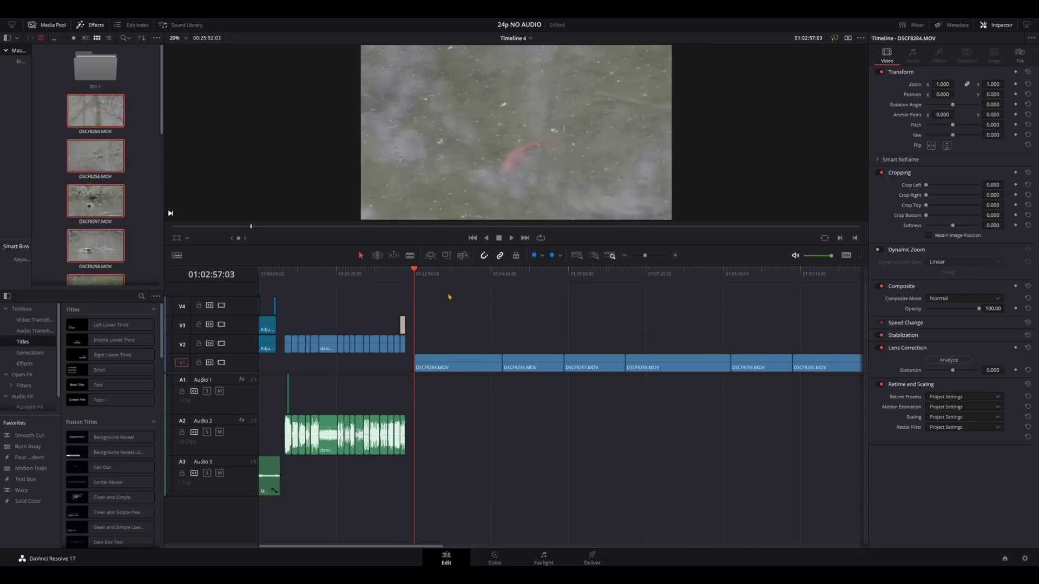
{"action": "left_click", "coordinate": [436, 275]}
Select the V1 clips from 01:04:47:17 onward and slide them left to close the gap
{"action": "scroll", "coordinate": [498, 364], "scroll_direction": "up", "scroll_amount": 4}
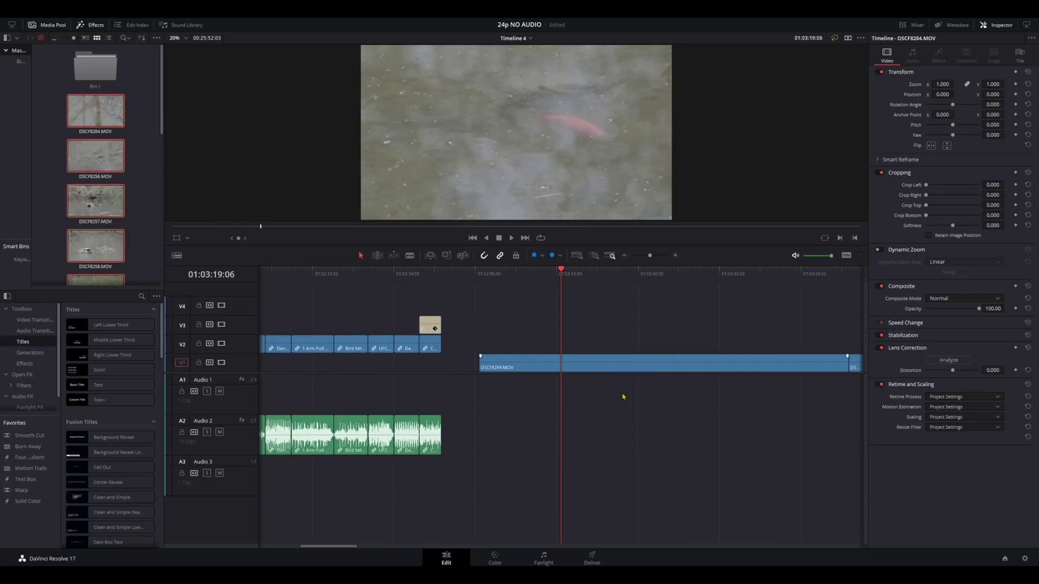
{"action": "scroll", "coordinate": [621, 397], "scroll_direction": "down", "scroll_amount": 4}
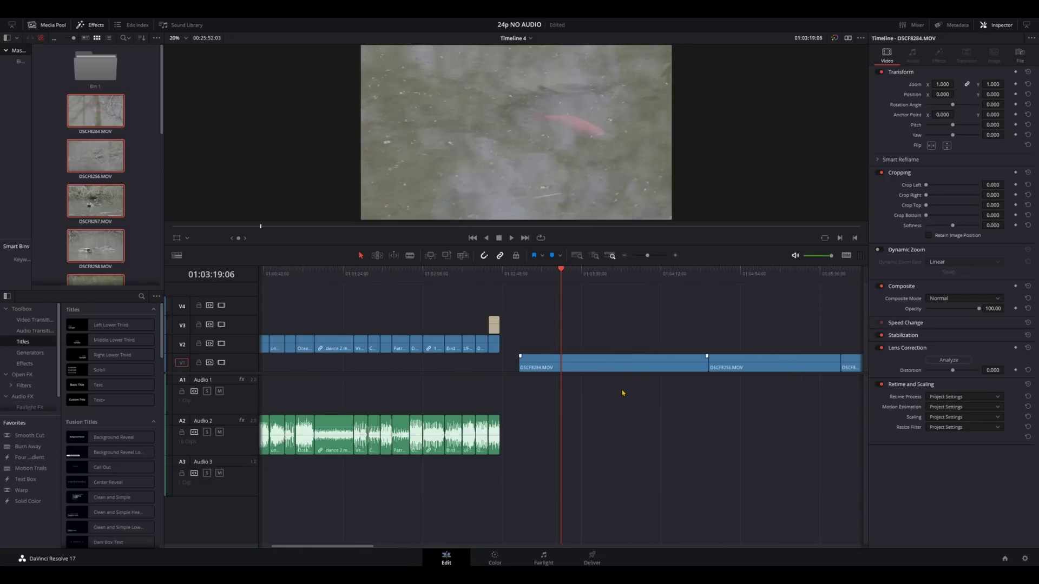
{"action": "left_click", "coordinate": [641, 281]}
{"action": "key", "text": "y"}
{"action": "left_click_drag", "start_coordinate": [676, 365], "coordinate": [543, 367]}
{"action": "scroll", "coordinate": [656, 364], "scroll_direction": "down", "scroll_amount": 3}
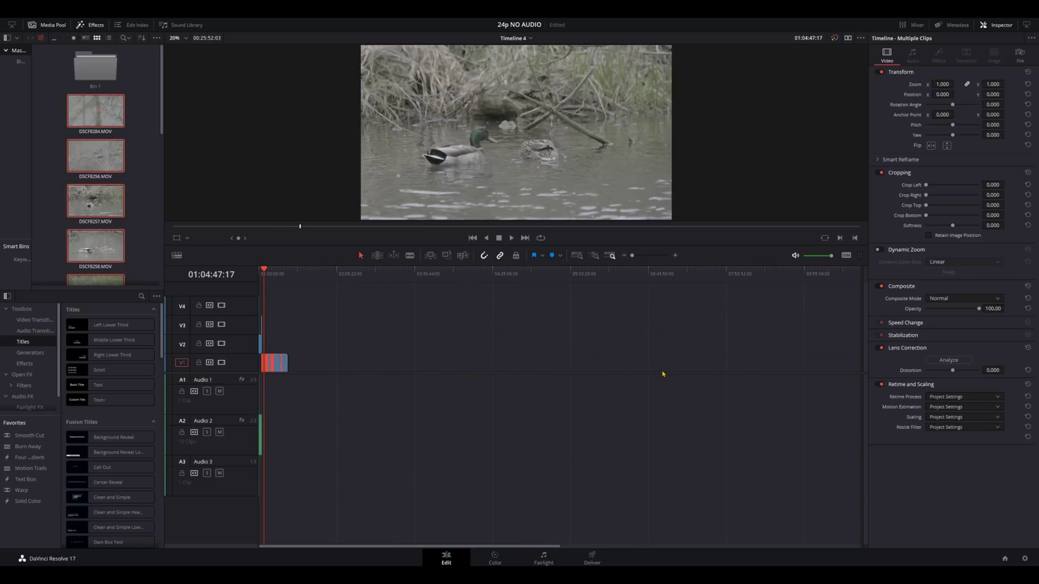
{"action": "scroll", "coordinate": [681, 362], "scroll_direction": "right", "scroll_amount": 5}
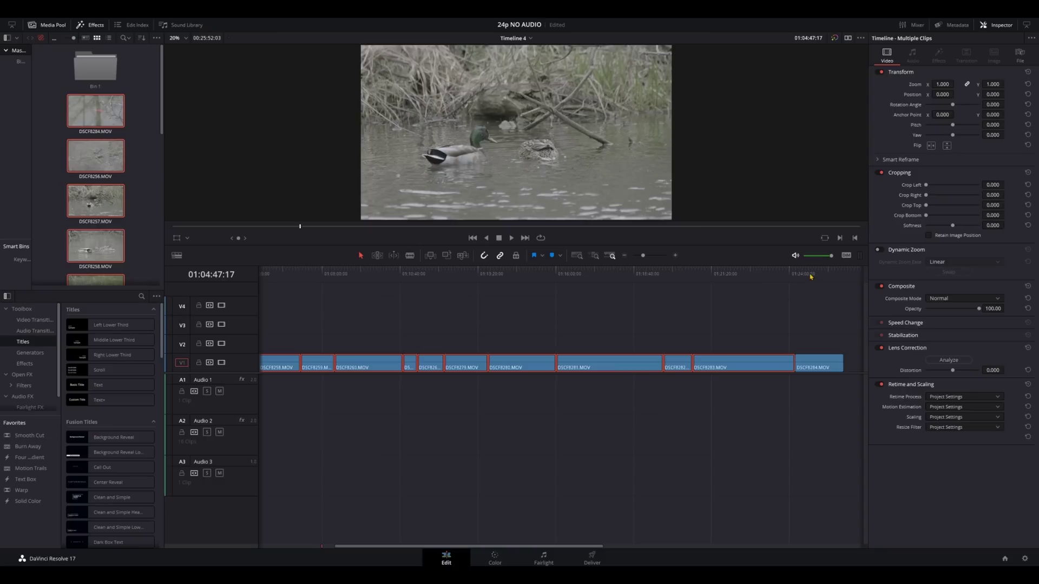
{"action": "scroll", "coordinate": [638, 321], "scroll_direction": "left", "scroll_amount": 5}
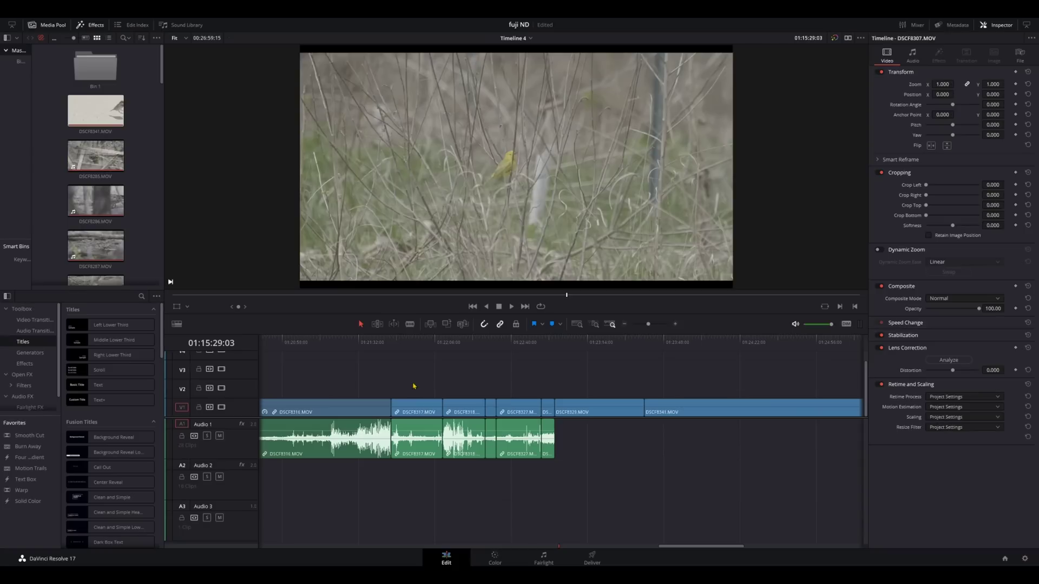
{"action": "left_click_drag", "start_coordinate": [413, 382], "coordinate": [548, 453]}
Slow DSCF8317 and DSCF8318 to 40% speed with Ripple Timeline
{"action": "right_click", "coordinate": [423, 409]}
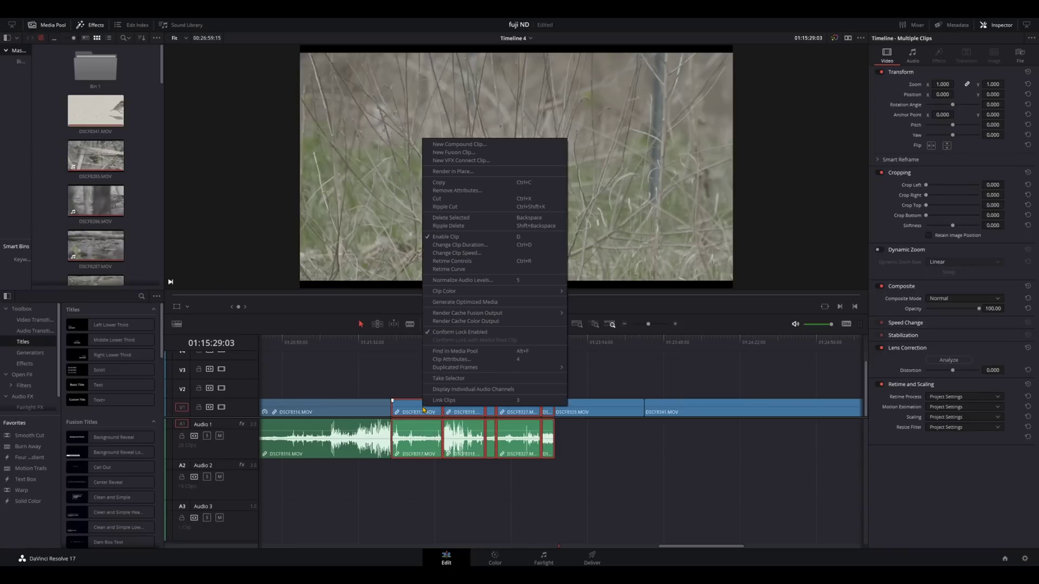
{"action": "left_click", "coordinate": [470, 253]}
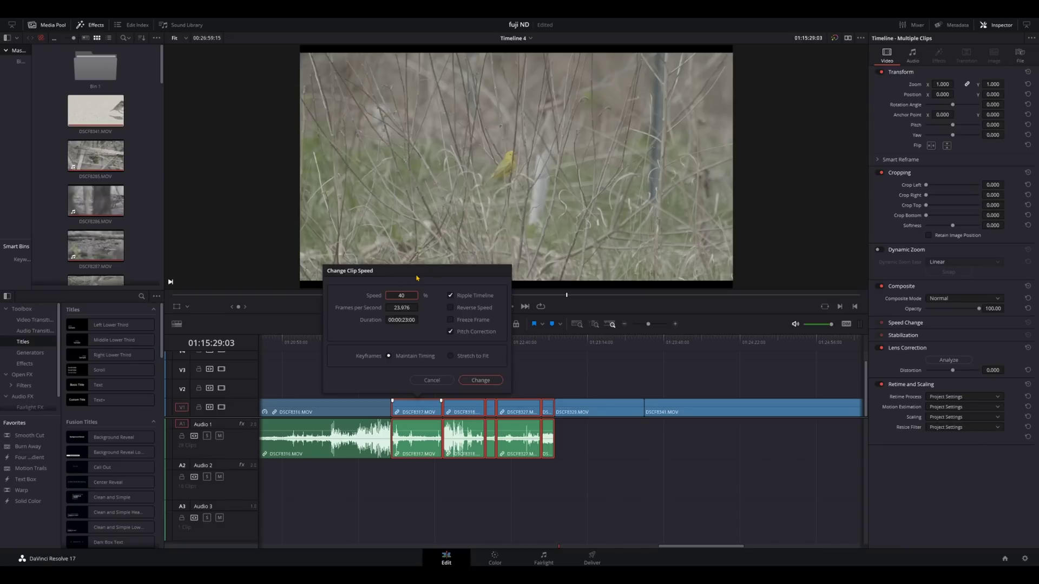
{"action": "key", "text": "Return"}
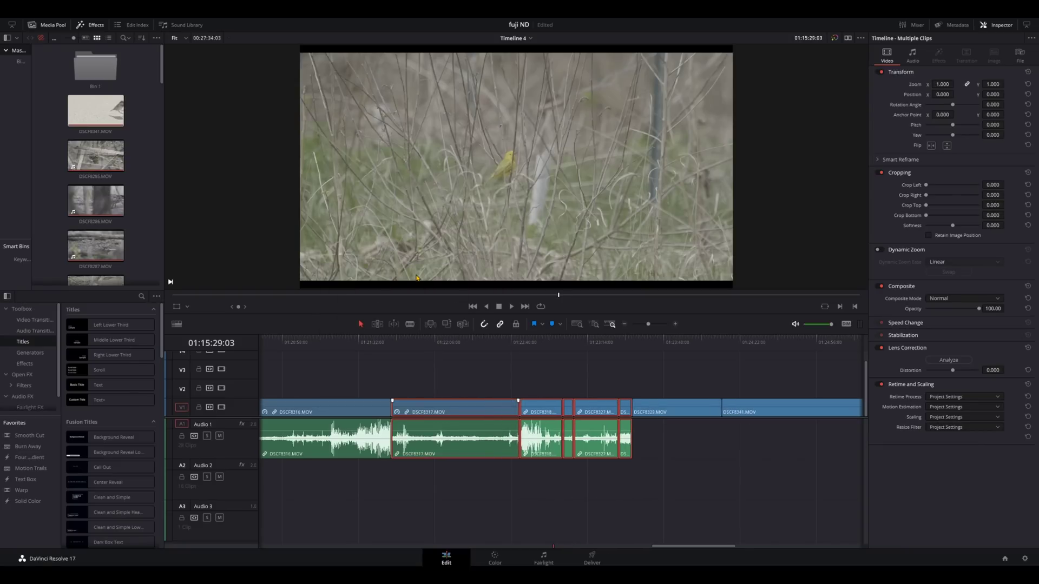
{"action": "left_click", "coordinate": [494, 385]}
{"action": "left_click", "coordinate": [536, 412]}
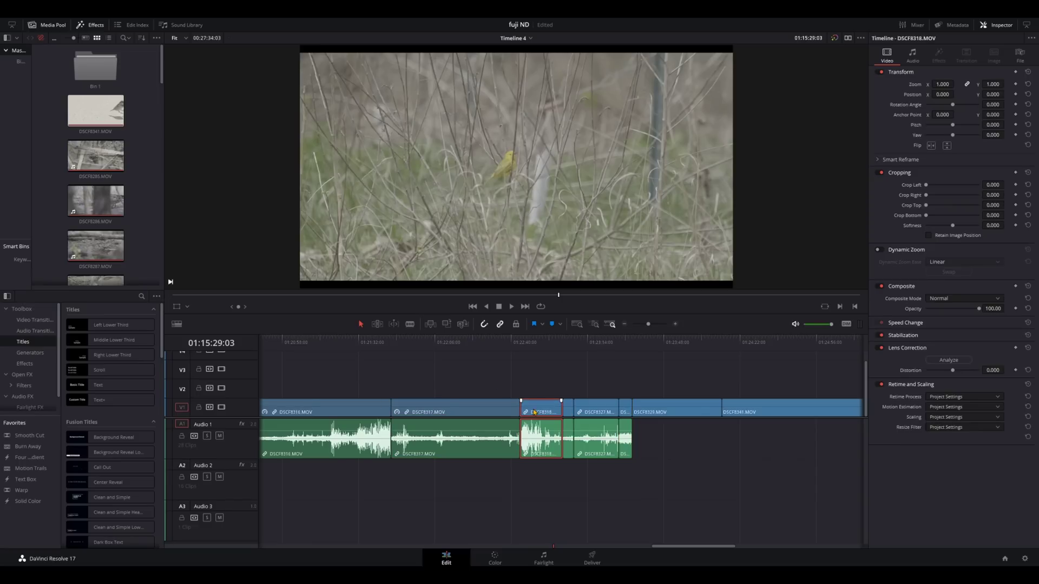
{"action": "type", "text": "r40"}
{"action": "key", "text": "Return"}
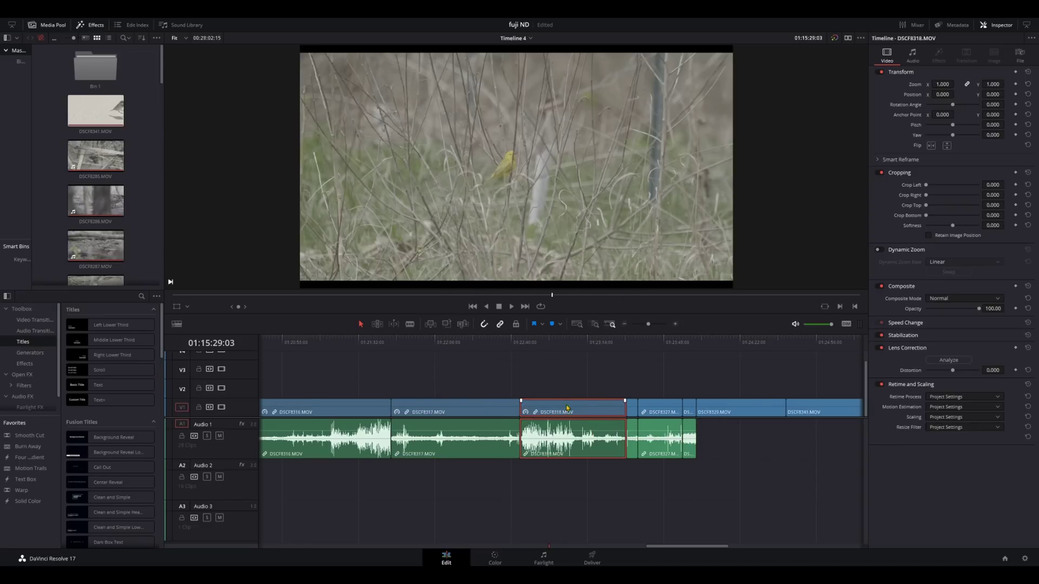
Apply the same 40% speed to DSCF8326, DSCF8327 and DSCF8328
{"action": "left_click", "coordinate": [632, 408]}
{"action": "type", "text": "r40"}
{"action": "key", "text": "Return"}
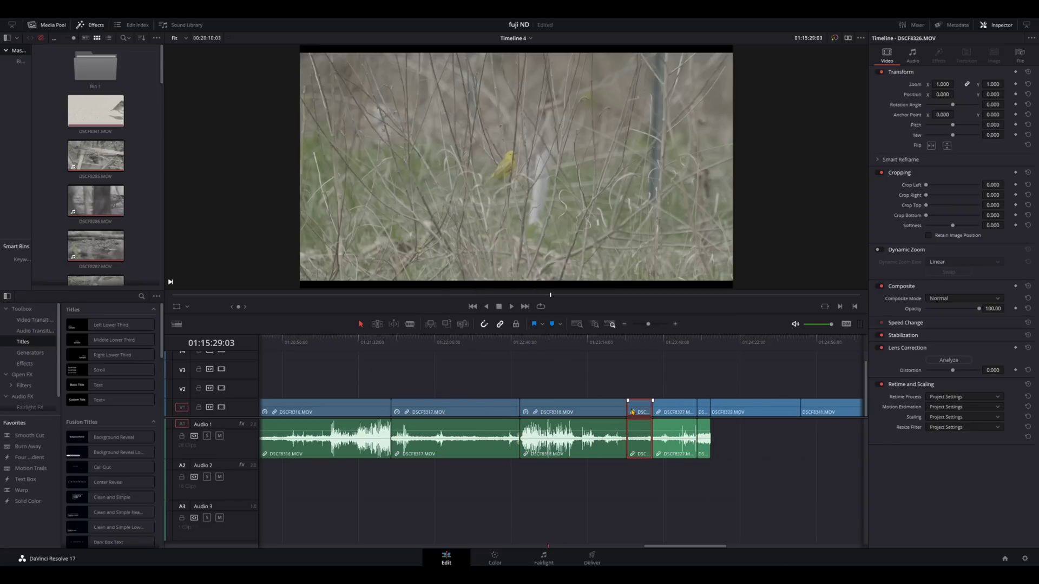
{"action": "left_click", "coordinate": [678, 411]}
{"action": "type", "text": "r4"}
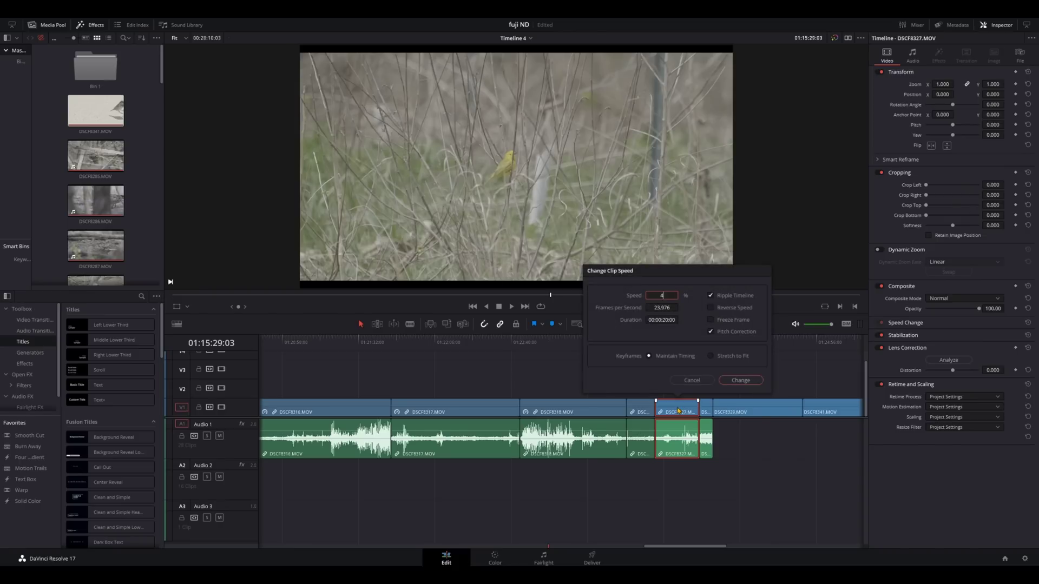
{"action": "type", "text": "0"}
{"action": "key", "text": "Return"}
{"action": "left_click", "coordinate": [773, 413]}
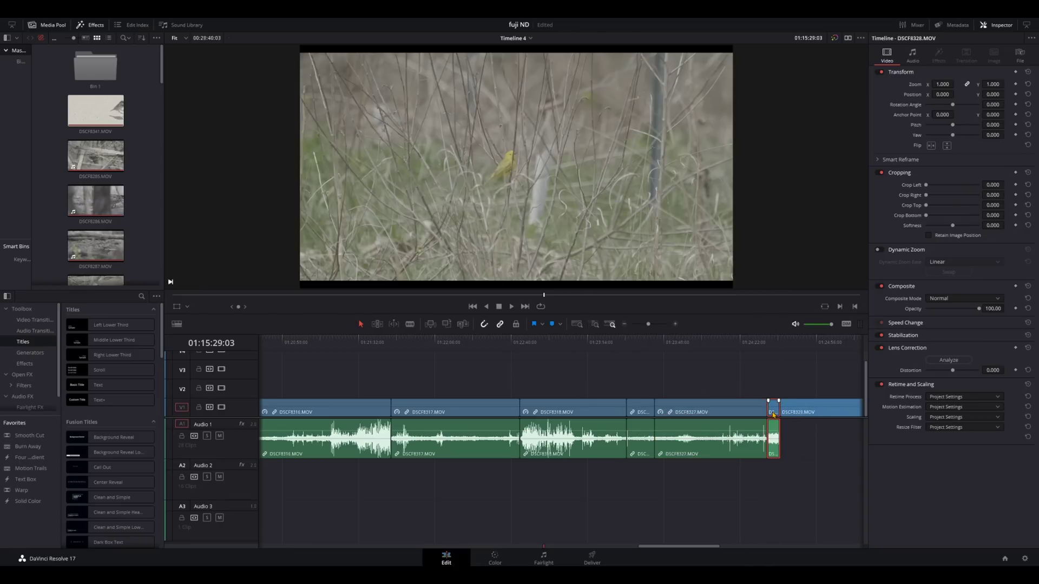
{"action": "type", "text": "r40"}
{"action": "key", "text": "Return"}
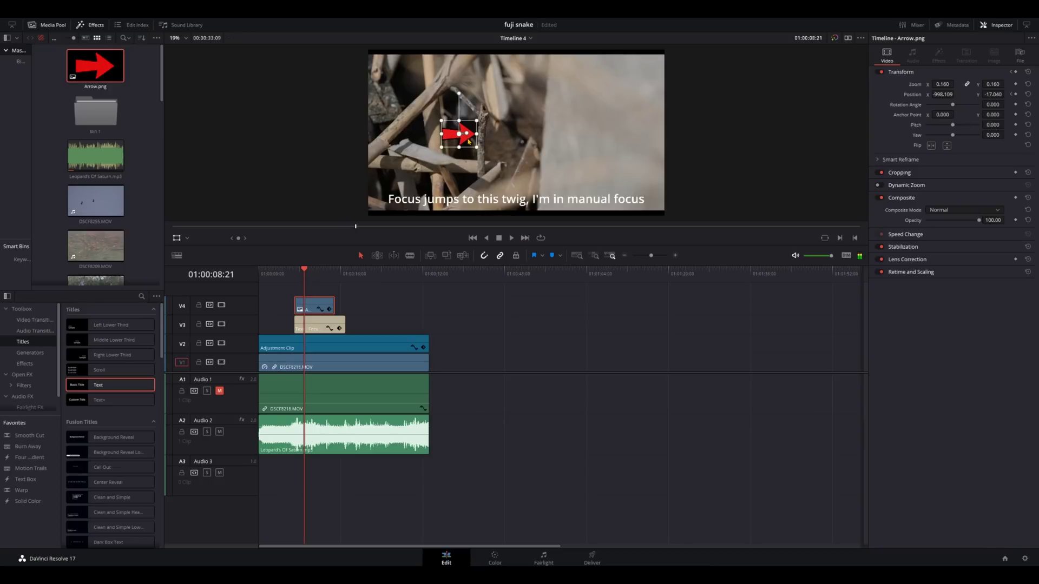
Preview the arrow animation and nudge Arrow.png onto the twig at its position keyframe
{"action": "key", "text": "space"}
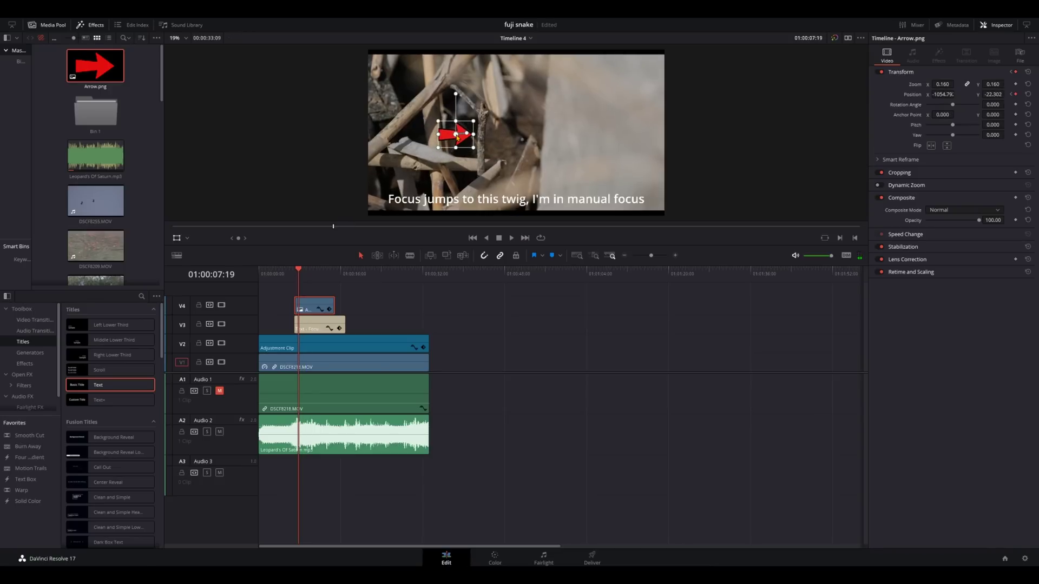
{"action": "key", "text": "space"}
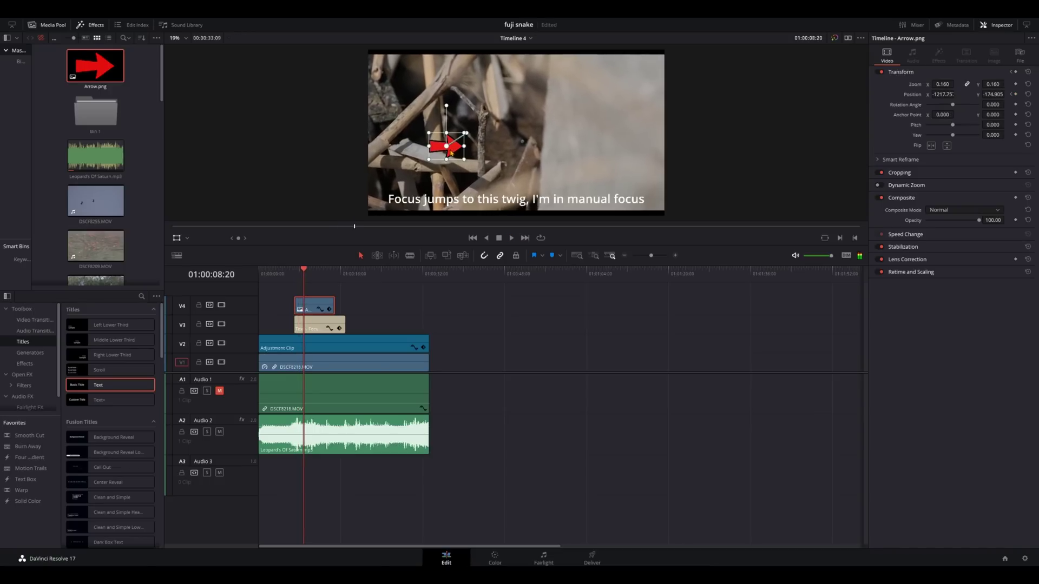
{"action": "key", "text": "space"}
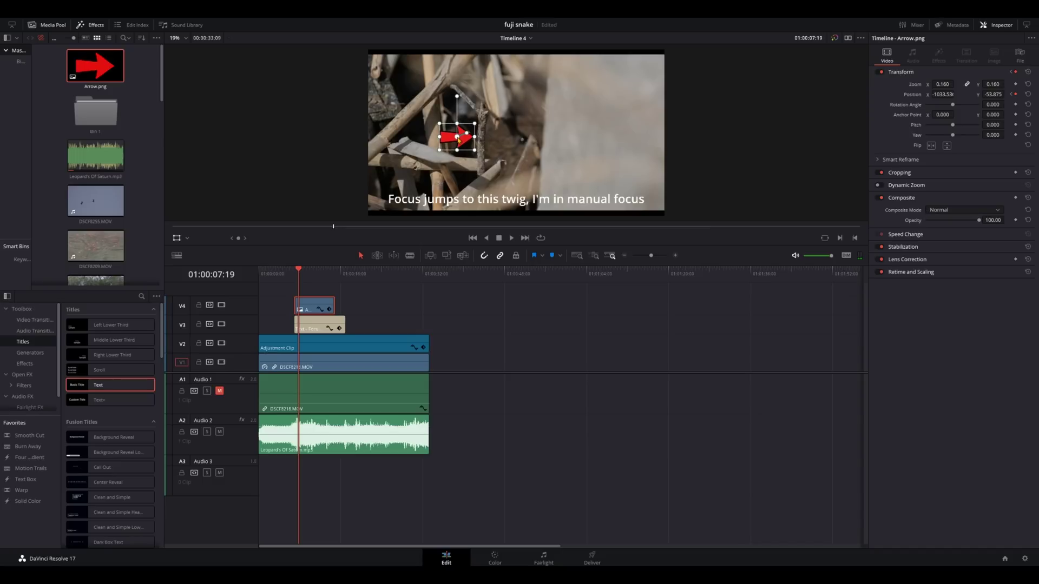
{"action": "key", "text": "space"}
{"action": "left_click_drag", "start_coordinate": [464, 142], "coordinate": [469, 148]}
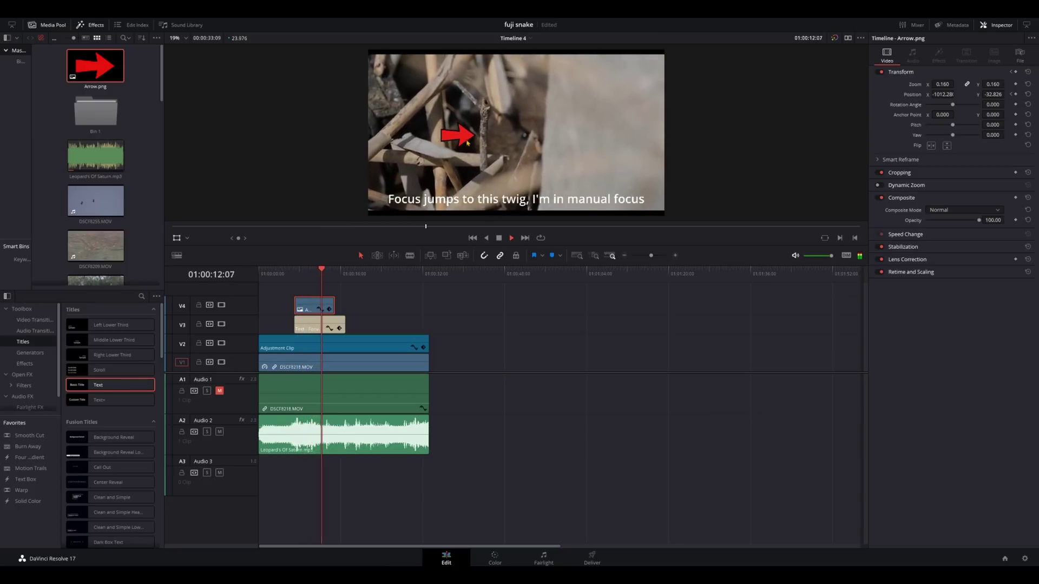
{"action": "key", "text": "space"}
Move the arrow left of centre at the keyframe, fine-tune it, then slide the selected clips left by 03:47:06
{"action": "key", "text": "["}
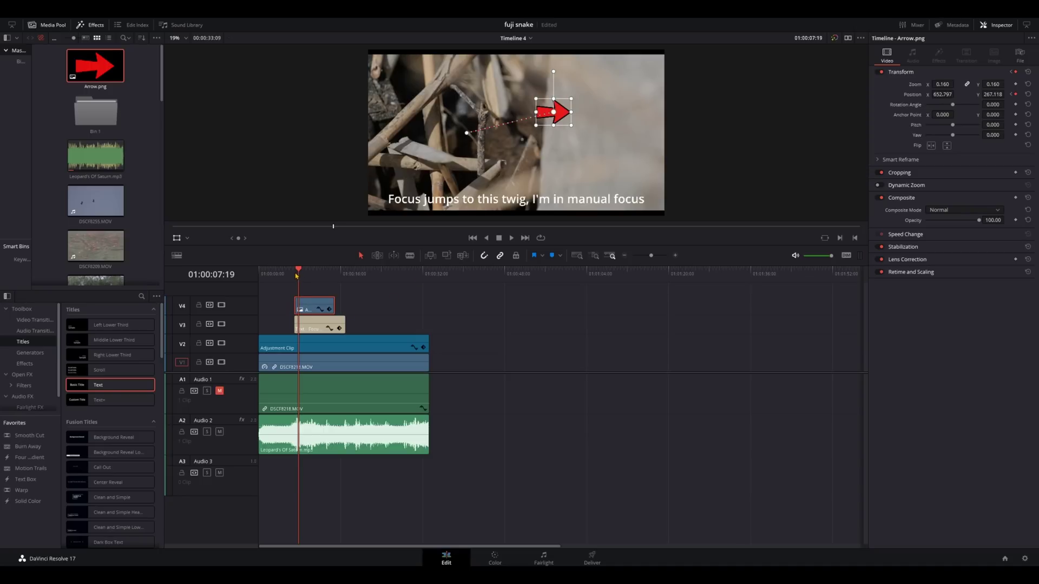
{"action": "left_click_drag", "start_coordinate": [556, 120], "coordinate": [458, 135]}
{"action": "key", "text": "space"}
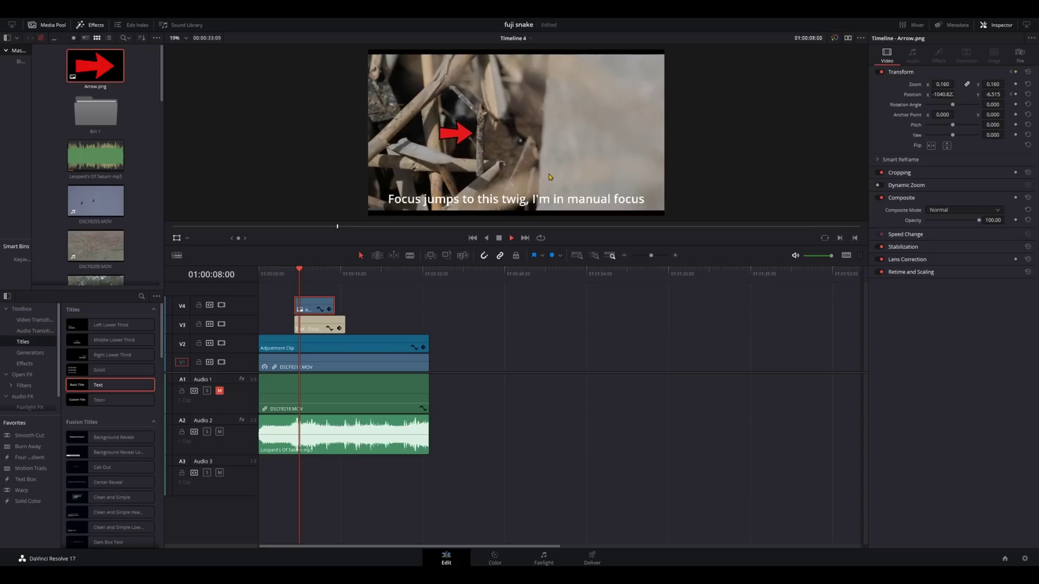
{"action": "key", "text": "space"}
{"action": "left_click_drag", "start_coordinate": [456, 132], "coordinate": [454, 132]}
{"action": "left_click_drag", "start_coordinate": [1006, 94], "coordinate": [993, 94]}
{"action": "key", "text": "space"}
{"action": "key", "text": "space"}
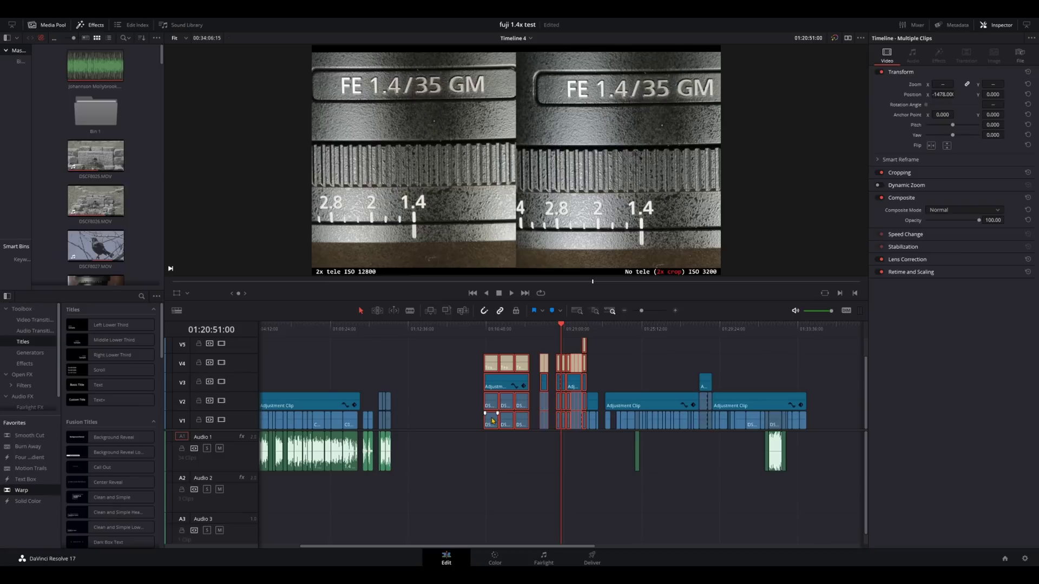
{"action": "left_click_drag", "start_coordinate": [486, 406], "coordinate": [286, 417]}
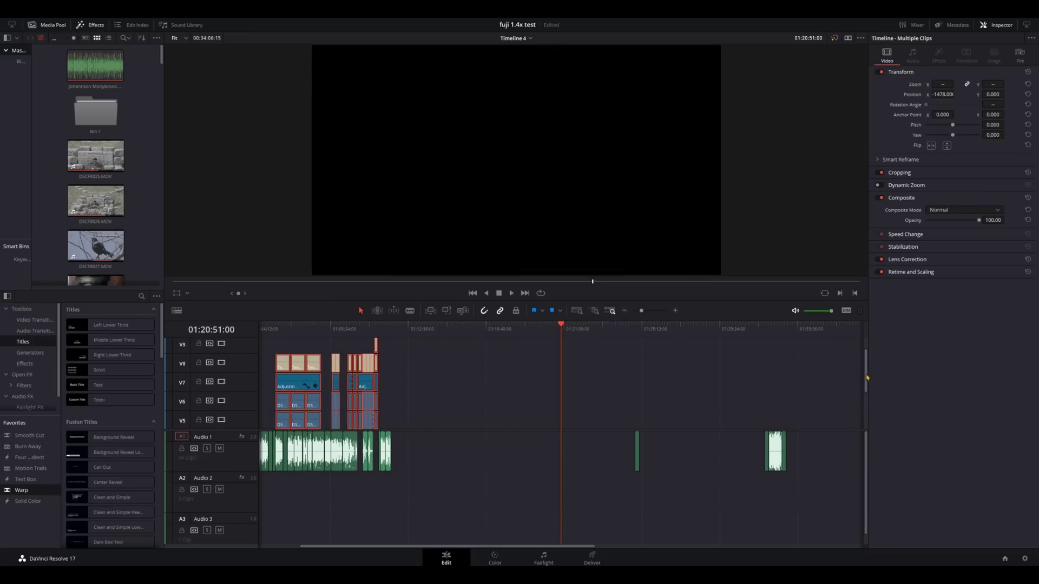
Drop the title, adjustment and bird clip stack two tracks and slide it earlier over the V1 footage
{"action": "left_click_drag", "start_coordinate": [866, 377], "coordinate": [866, 413]}
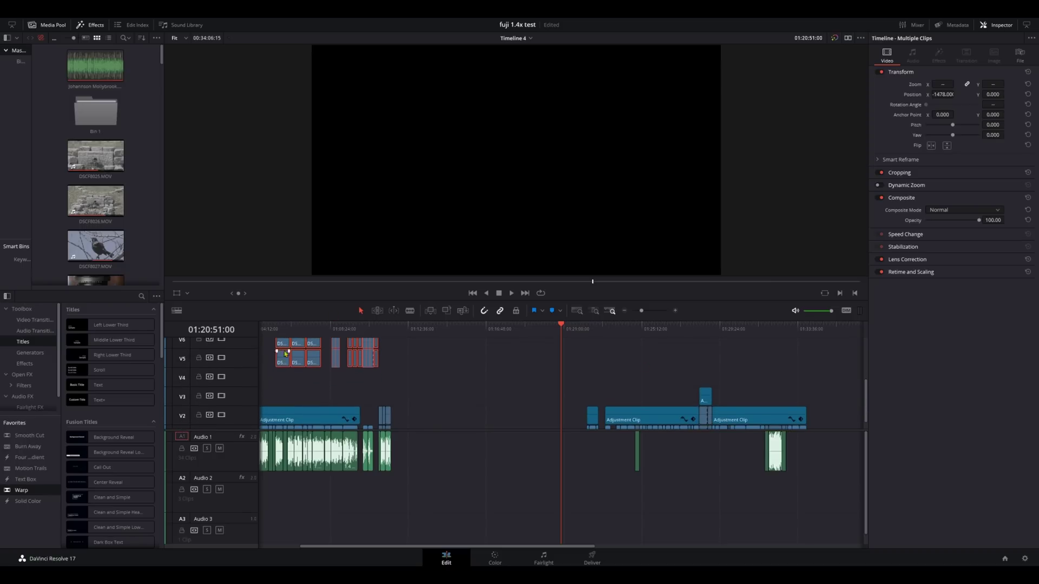
{"action": "left_click_drag", "start_coordinate": [284, 368], "coordinate": [280, 406]}
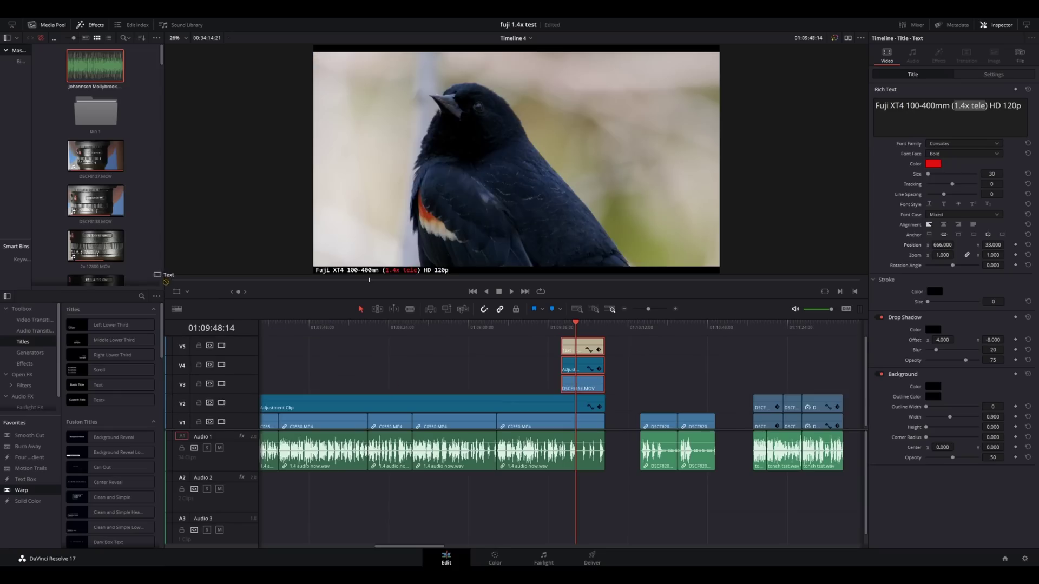
{"action": "left_click_drag", "start_coordinate": [164, 277], "coordinate": [298, 328]}
{"action": "left_click_drag", "start_coordinate": [591, 385], "coordinate": [369, 374]}
{"action": "left_click_drag", "start_coordinate": [585, 387], "coordinate": [248, 382]}
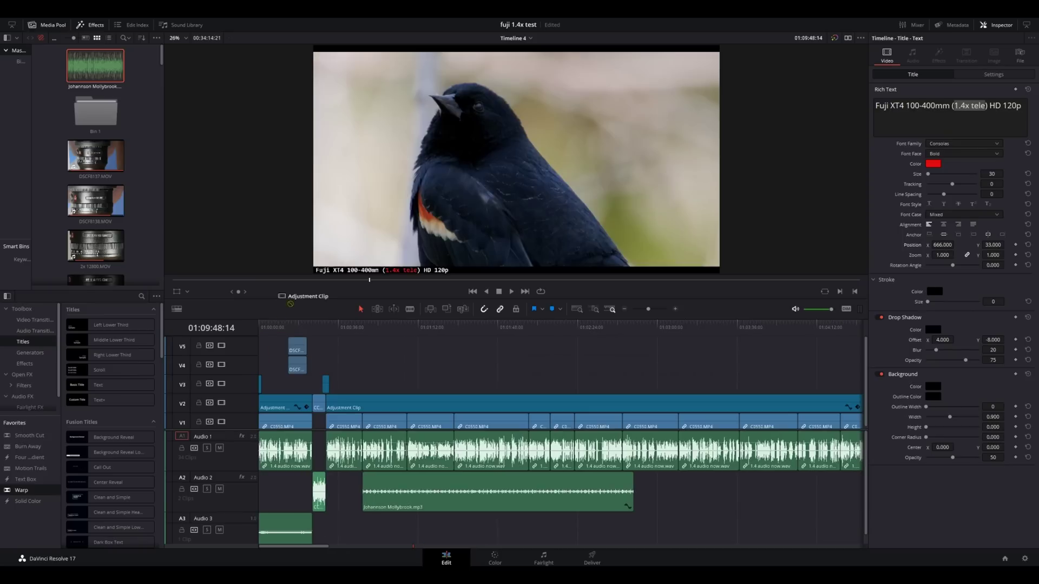
{"action": "left_click_drag", "start_coordinate": [294, 350], "coordinate": [394, 372]}
{"action": "scroll", "coordinate": [661, 373], "scroll_direction": "right", "scroll_amount": 10}
{"action": "left_click_drag", "start_coordinate": [691, 387], "coordinate": [394, 393]}
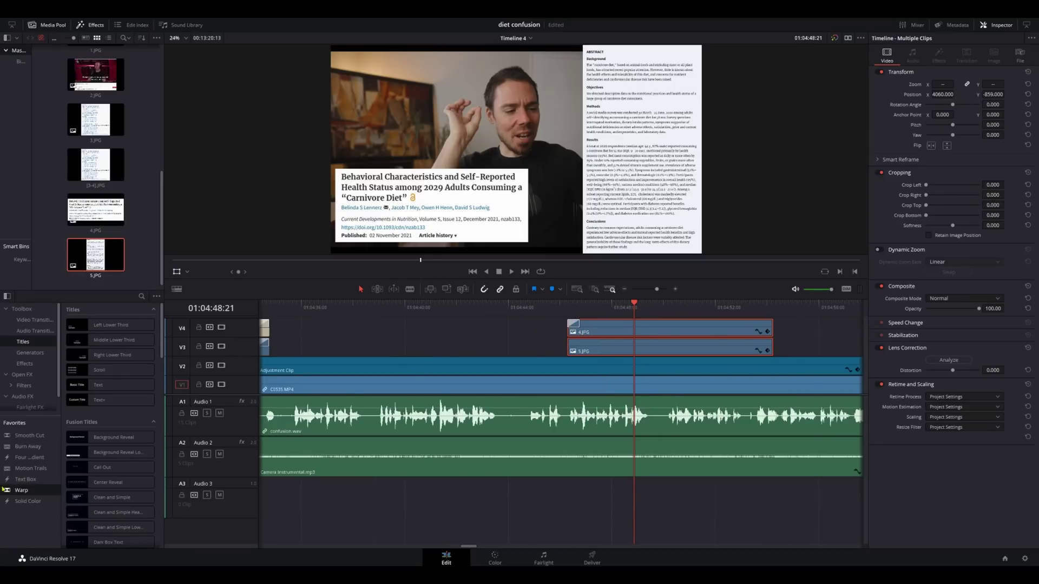
{"action": "left_click_drag", "start_coordinate": [9, 493], "coordinate": [548, 360]}
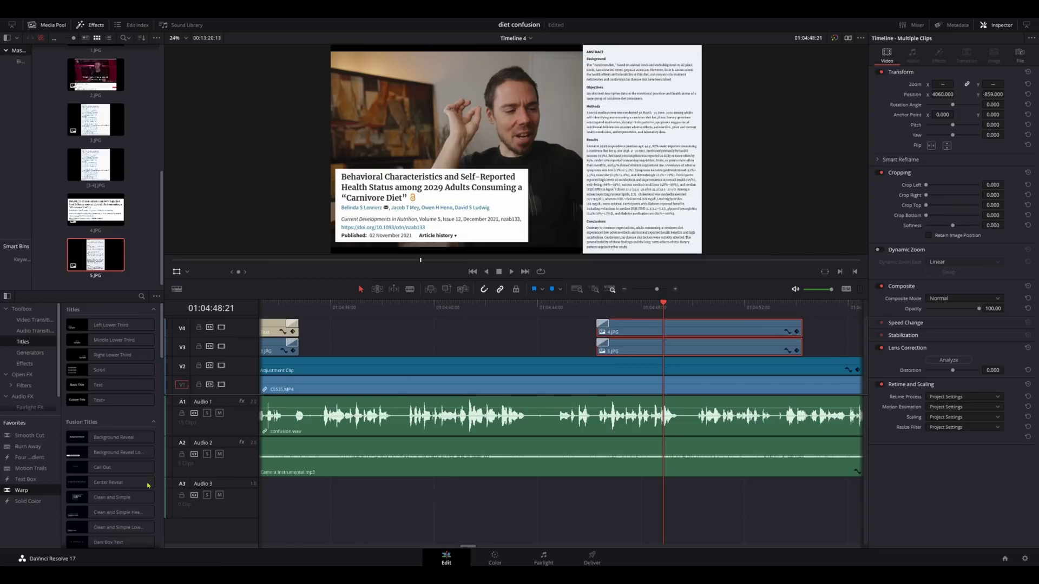
{"action": "left_click_drag", "start_coordinate": [9, 491], "coordinate": [869, 407]}
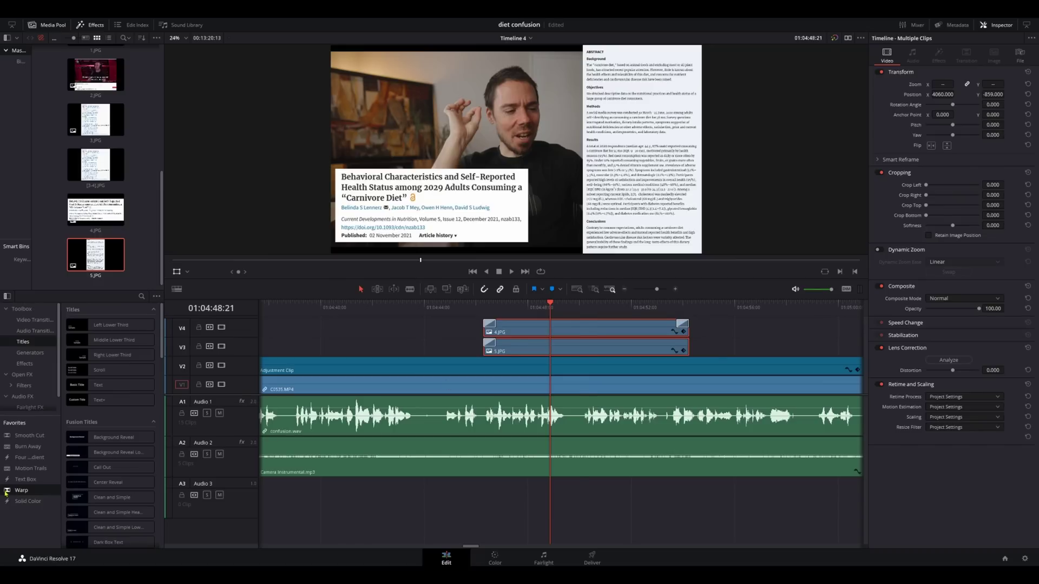
{"action": "left_click_drag", "start_coordinate": [6, 492], "coordinate": [622, 375]}
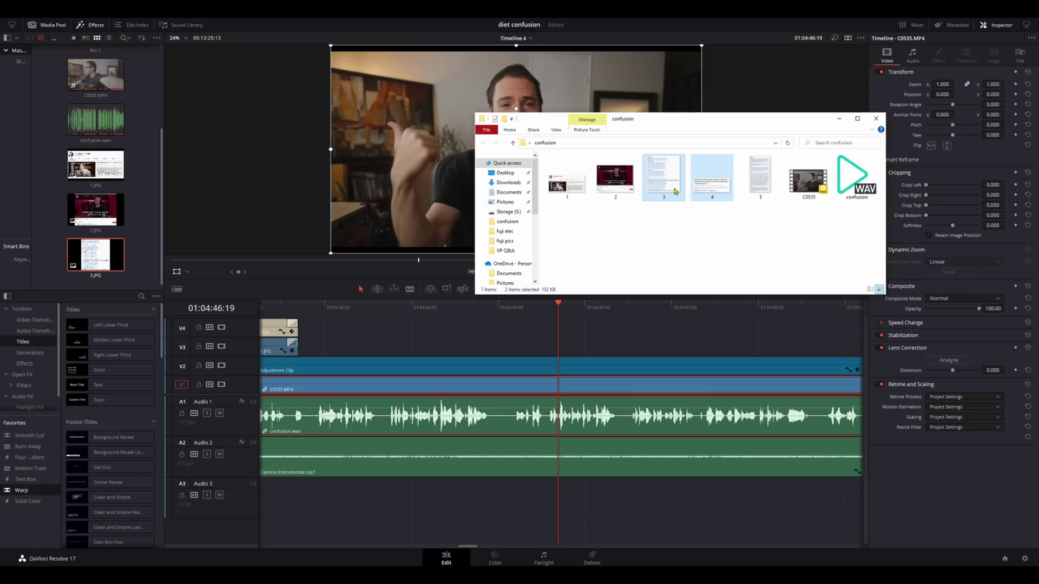
Drop the two screenshot images onto V3 and duplicate [3-4].JPG onto V4, starting earlier
{"action": "left_click_drag", "start_coordinate": [608, 275], "coordinate": [568, 351]}
{"action": "left_click", "coordinate": [605, 349]}
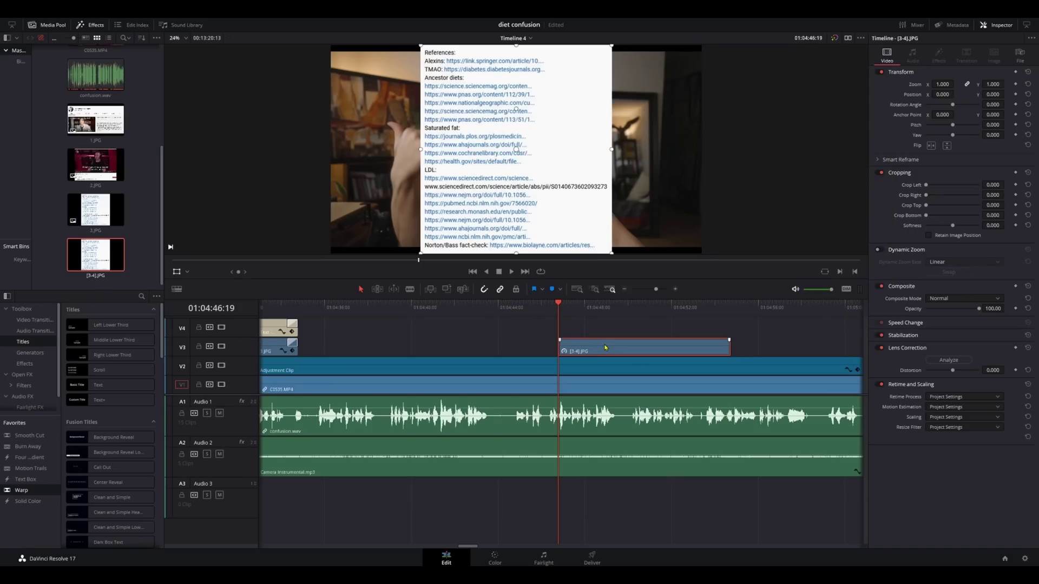
{"action": "right_click", "coordinate": [605, 347]}
{"action": "left_click", "coordinate": [594, 330]}
{"action": "scroll", "coordinate": [608, 347], "scroll_direction": "up", "scroll_amount": 2}
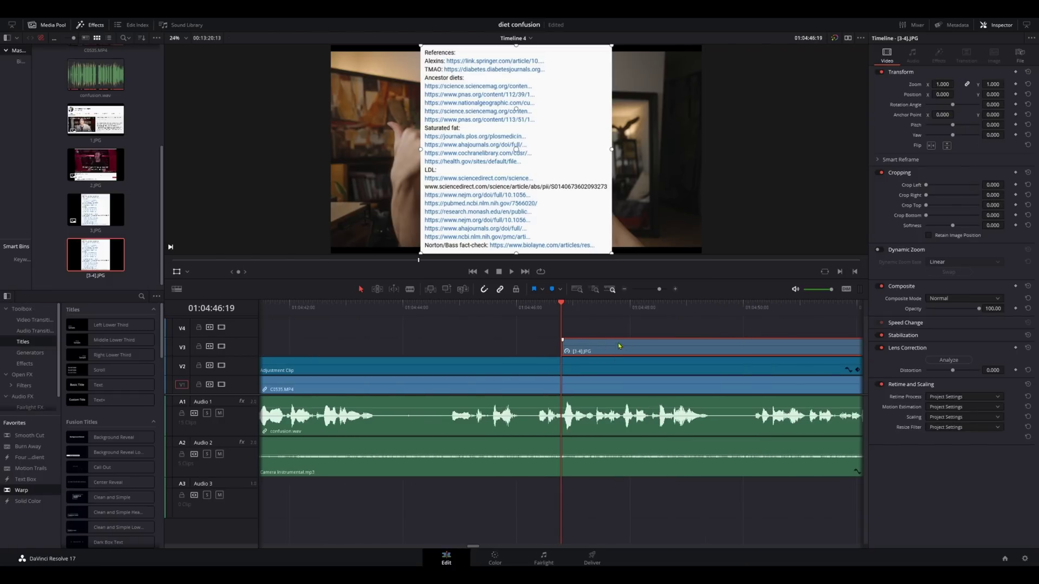
{"action": "left_click_drag", "start_coordinate": [650, 347], "coordinate": [438, 333]}
{"action": "right_click", "coordinate": [505, 332]}
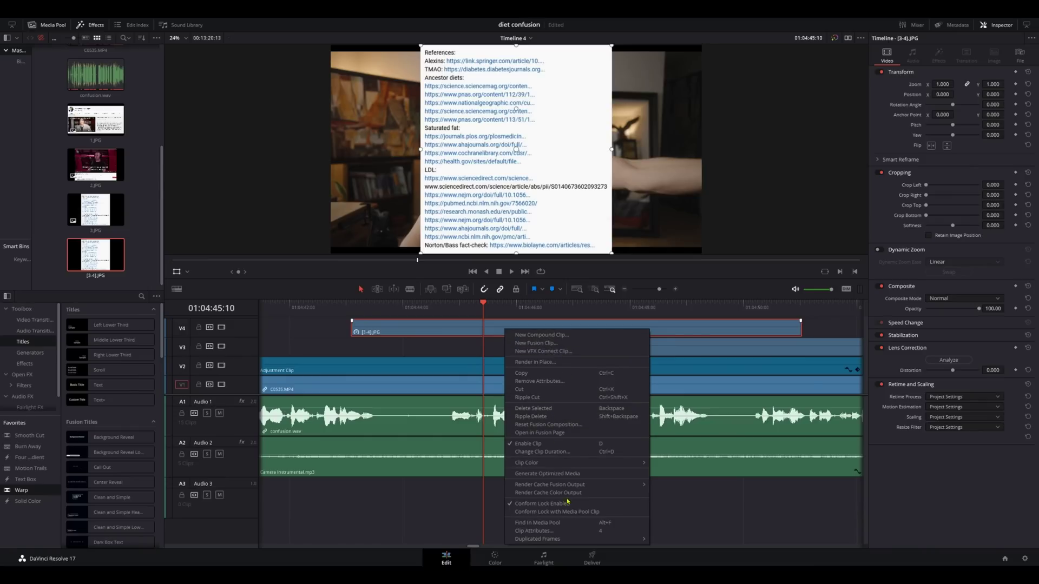
Trim the right edge of the upper [3-4].JPG clip on V4 to shorten it
{"action": "left_click", "coordinate": [787, 318]}
{"action": "left_click_drag", "start_coordinate": [795, 315], "coordinate": [597, 324]}
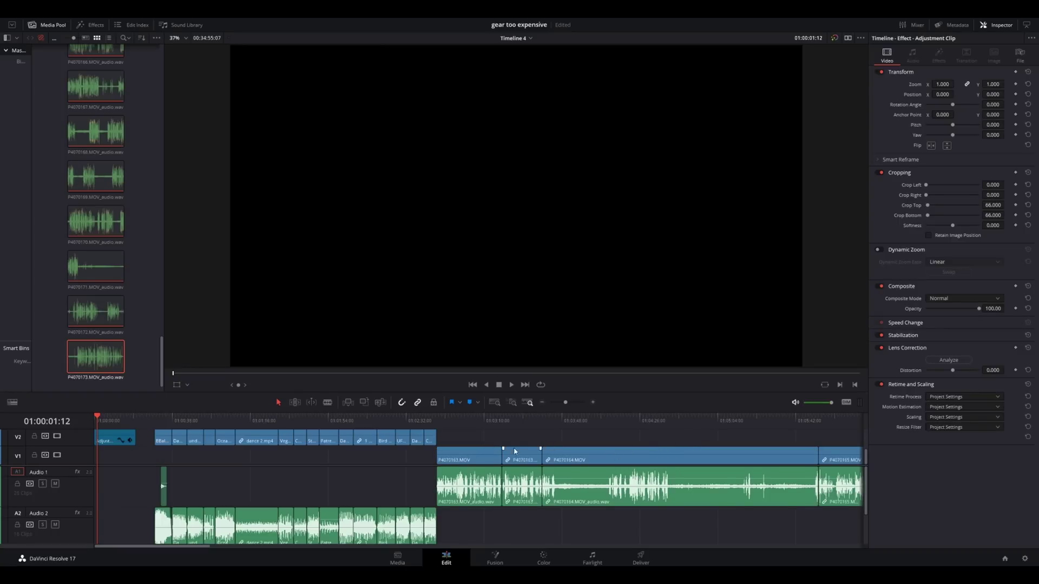
{"action": "left_click_drag", "start_coordinate": [474, 457], "coordinate": [350, 455]}
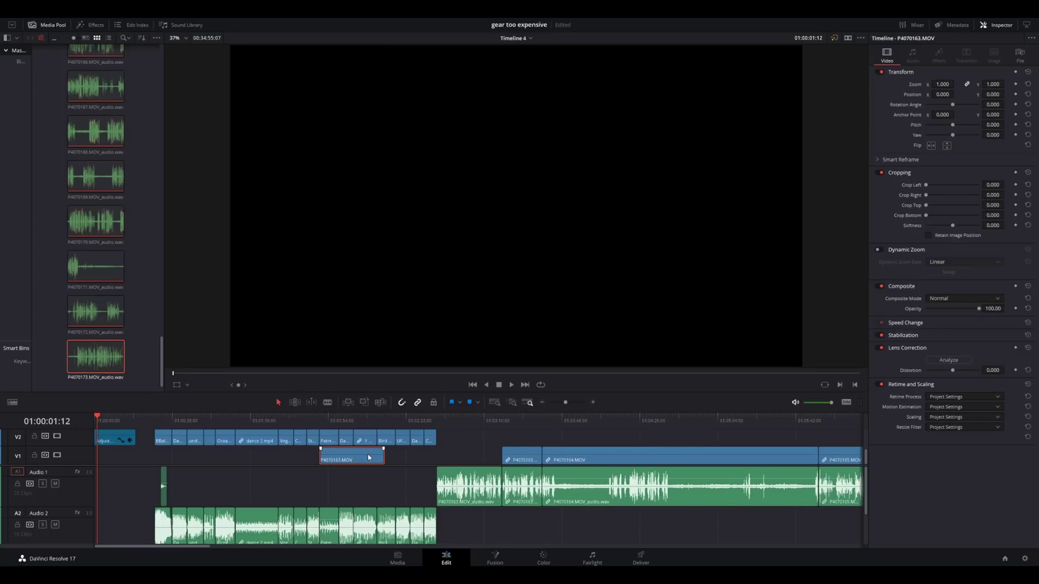
{"action": "key", "text": "ctrl+z"}
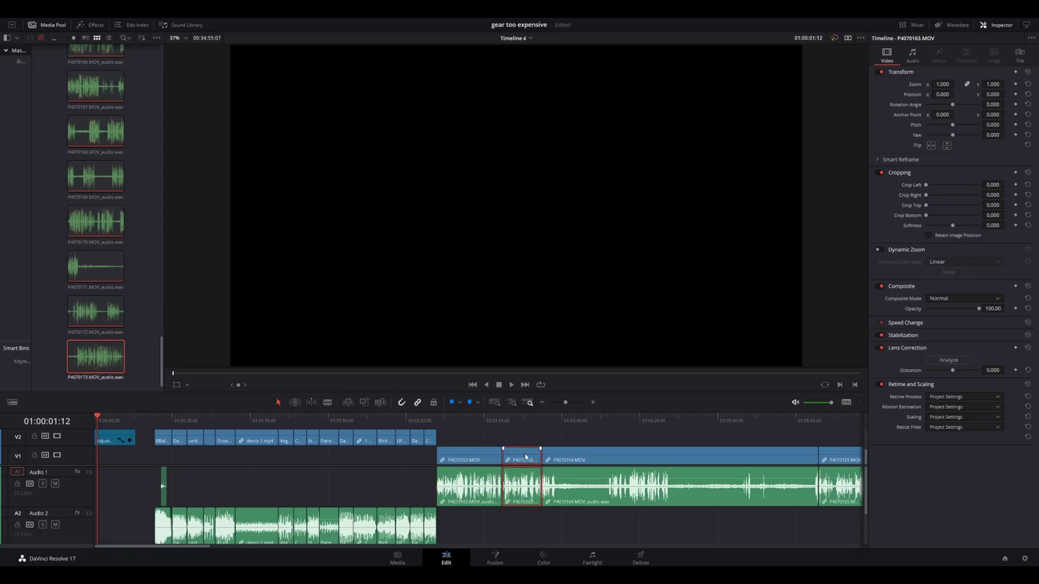
{"action": "left_click", "coordinate": [571, 456]}
{"action": "left_click", "coordinate": [457, 453]}
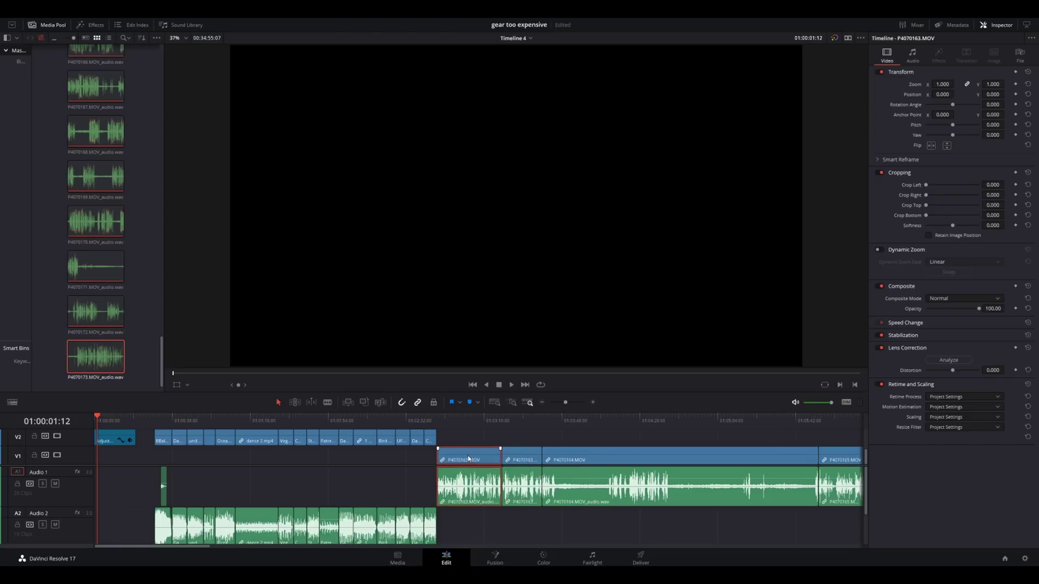
{"action": "scroll", "coordinate": [643, 454], "scroll_direction": "right", "scroll_amount": 5}
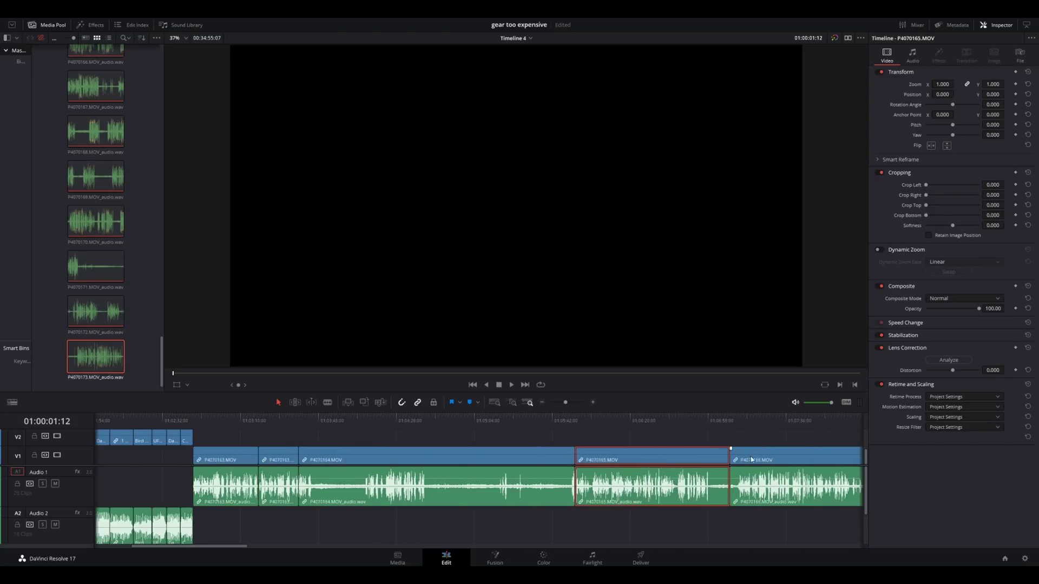
{"action": "scroll", "coordinate": [751, 459], "scroll_direction": "down", "scroll_amount": 4}
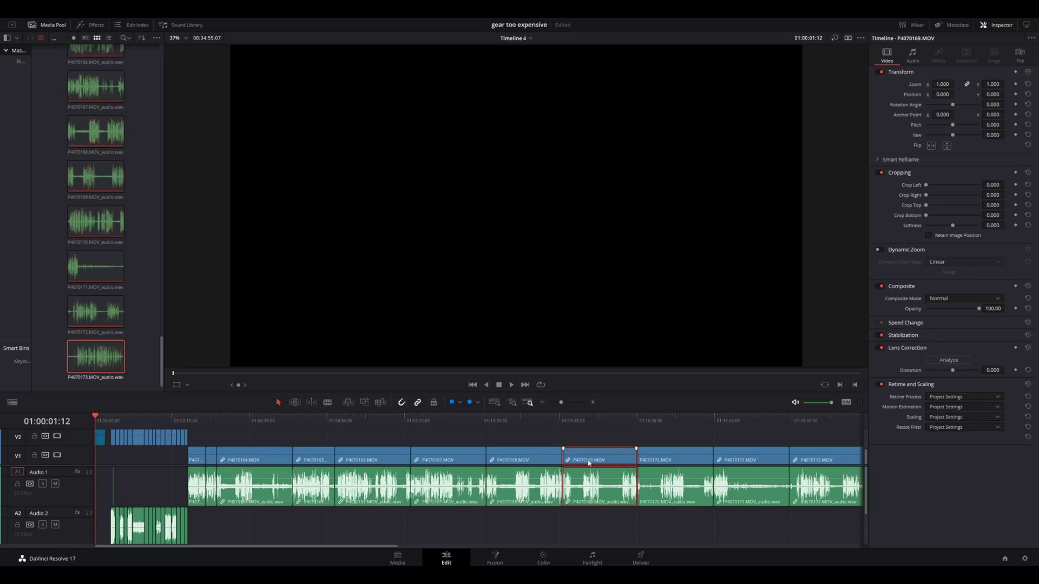
{"action": "scroll", "coordinate": [590, 463], "scroll_direction": "right", "scroll_amount": 4}
{"action": "scroll", "coordinate": [595, 459], "scroll_direction": "right", "scroll_amount": 4}
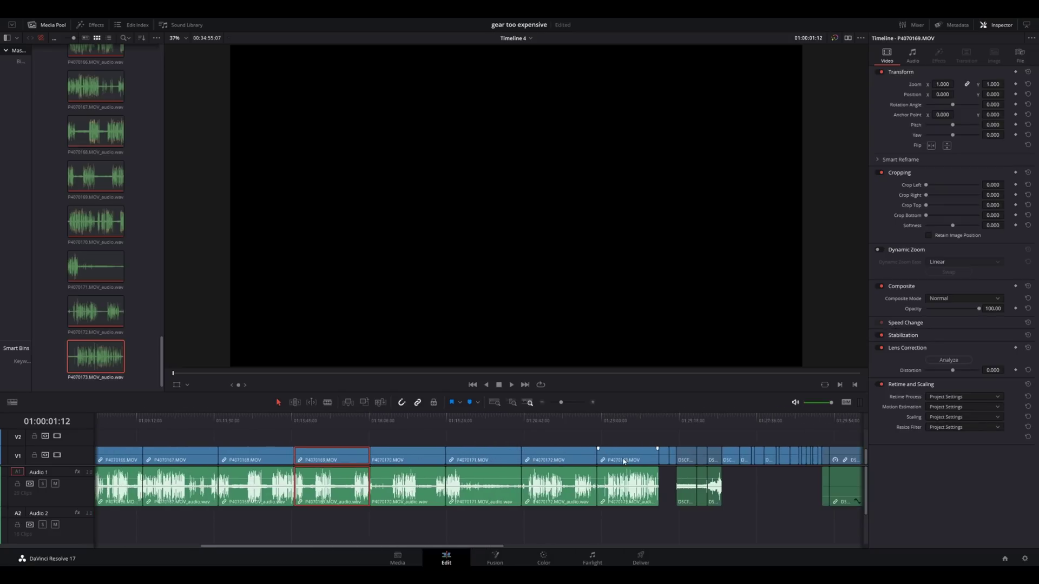
{"action": "scroll", "coordinate": [421, 460], "scroll_direction": "left", "scroll_amount": 2}
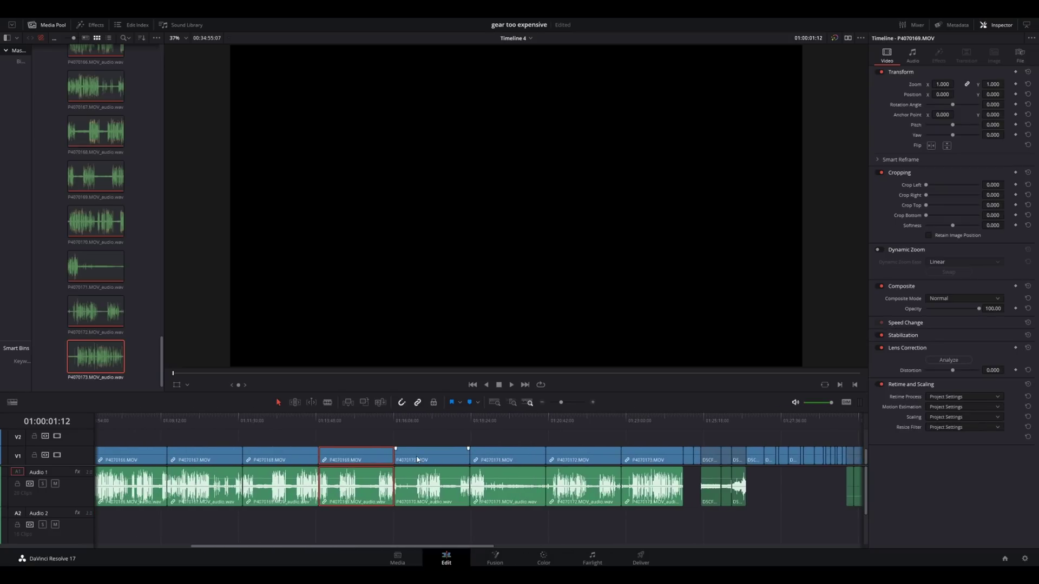
{"action": "left_click", "coordinate": [416, 454]}
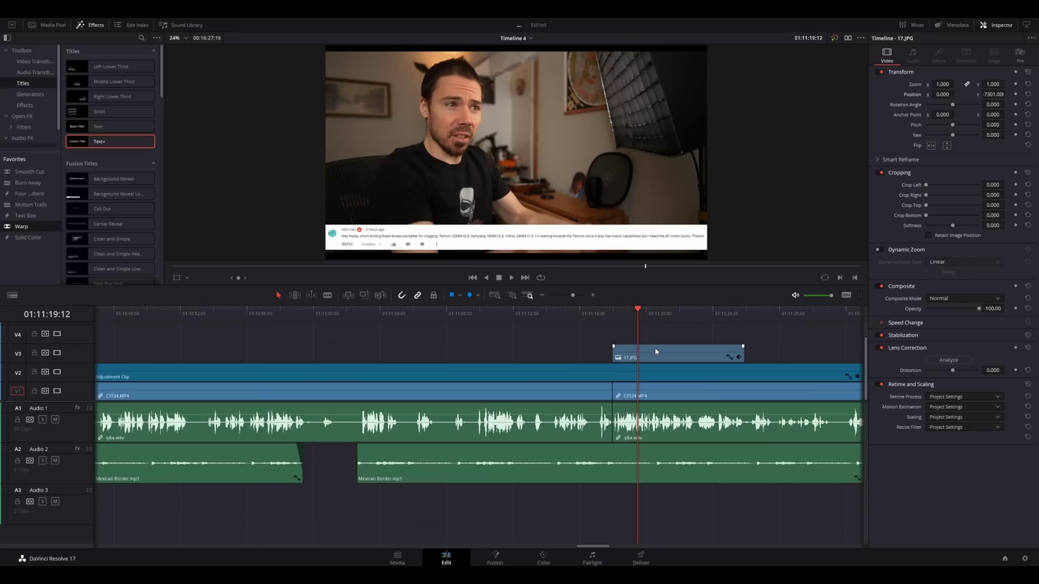
Reset the comment overlay's Position Y to 0, then scrub it to about -8271
{"action": "left_click", "coordinate": [1028, 95]}
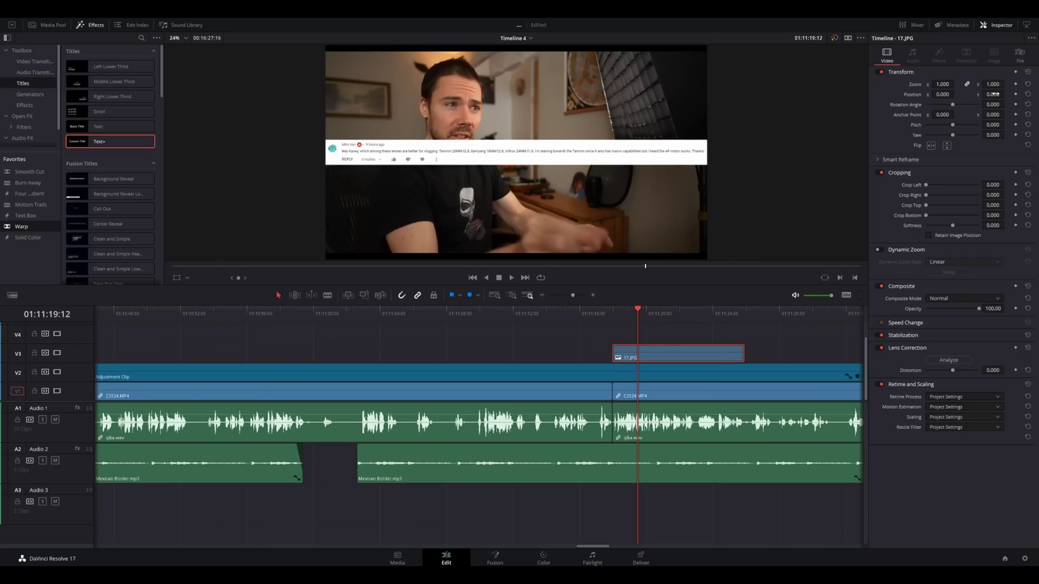
{"action": "left_click_drag", "start_coordinate": [992, 95], "coordinate": [1006, 94]}
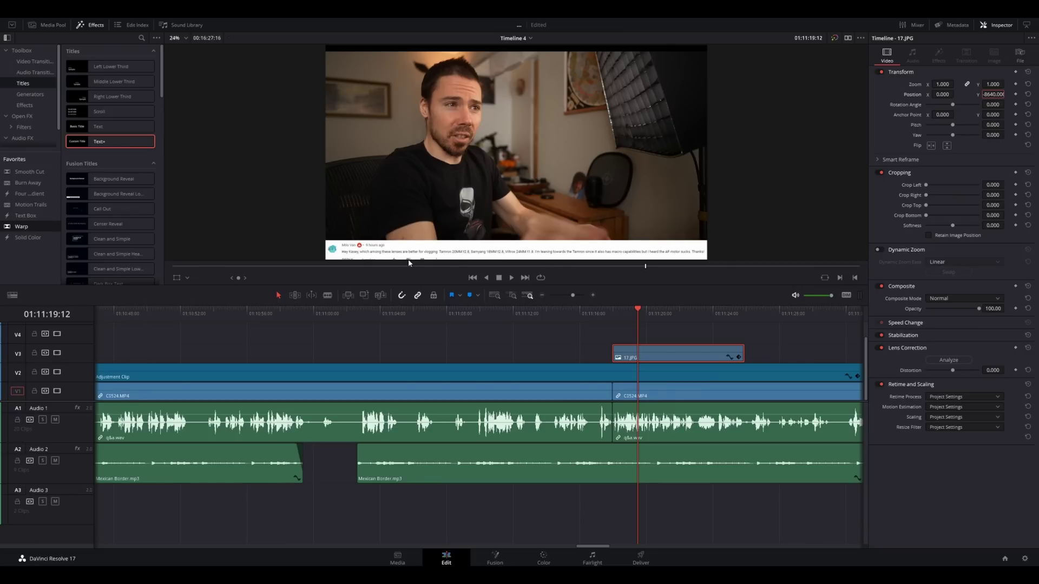
{"action": "left_click_drag", "start_coordinate": [991, 94], "coordinate": [1005, 94]}
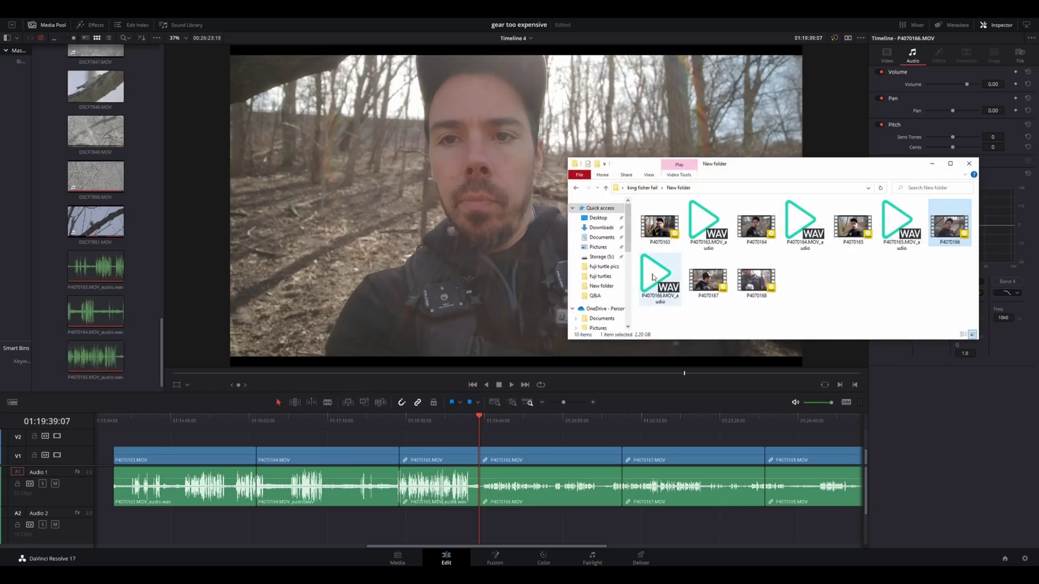
Add P4070166.MOV_audio.wav and snap it on A1 beneath the P4070166.MOV video cut
{"action": "left_click_drag", "start_coordinate": [653, 277], "coordinate": [473, 534]}
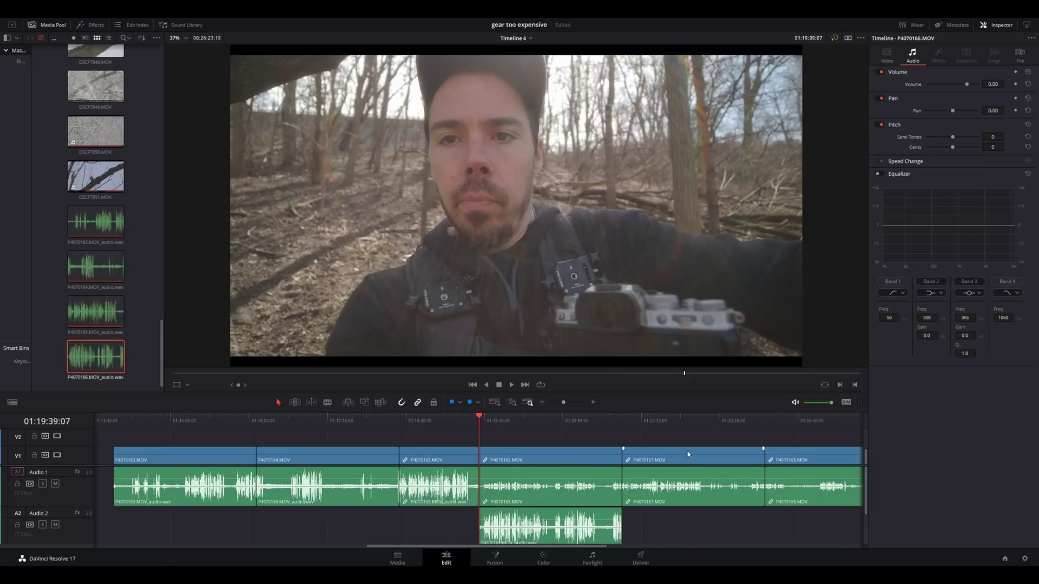
{"action": "left_click_drag", "start_coordinate": [563, 403], "coordinate": [585, 403]}
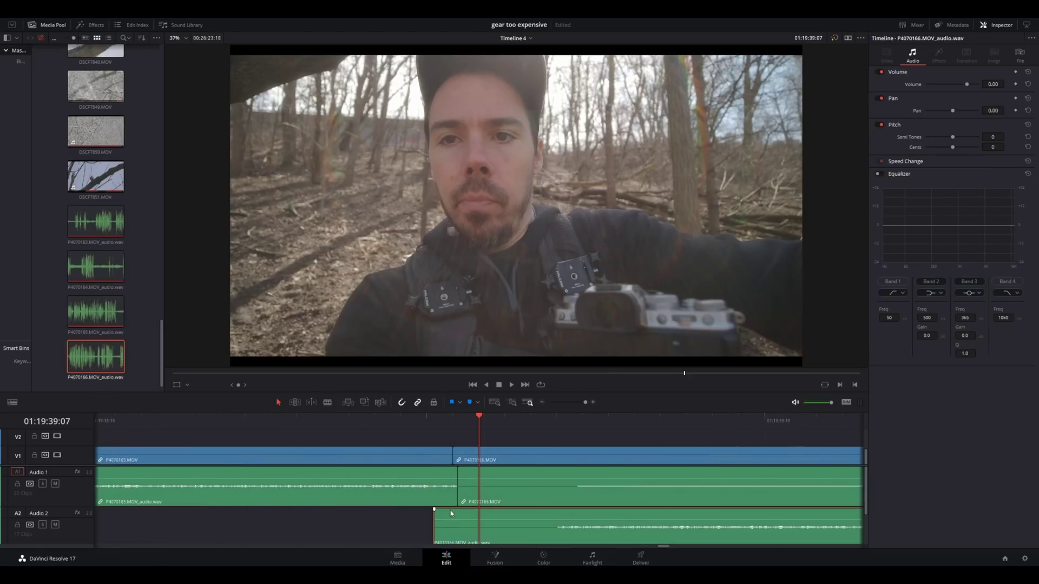
{"action": "left_click_drag", "start_coordinate": [456, 515], "coordinate": [468, 502]}
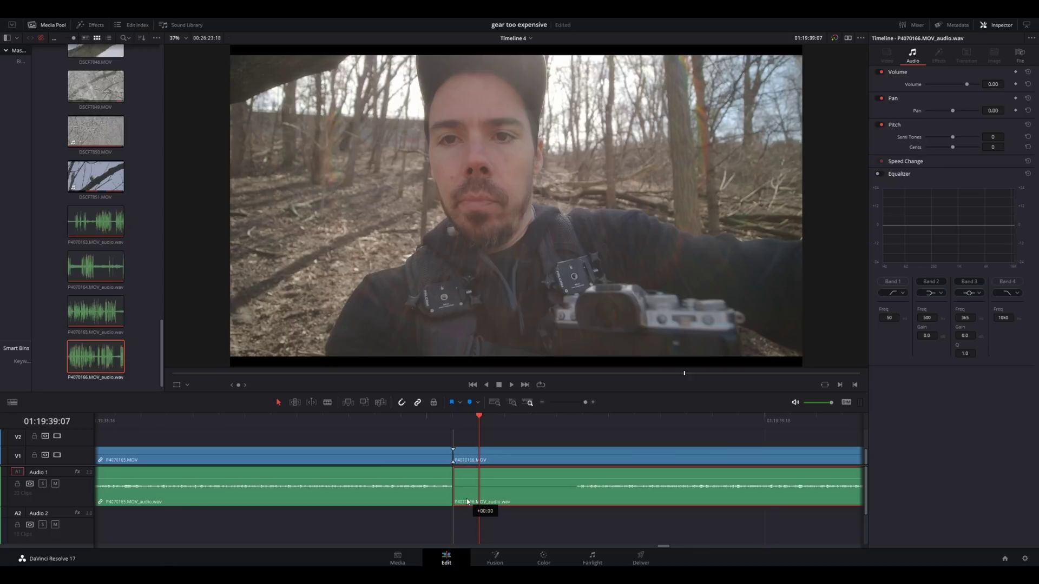
{"action": "left_click_drag", "start_coordinate": [507, 436], "coordinate": [542, 496]}
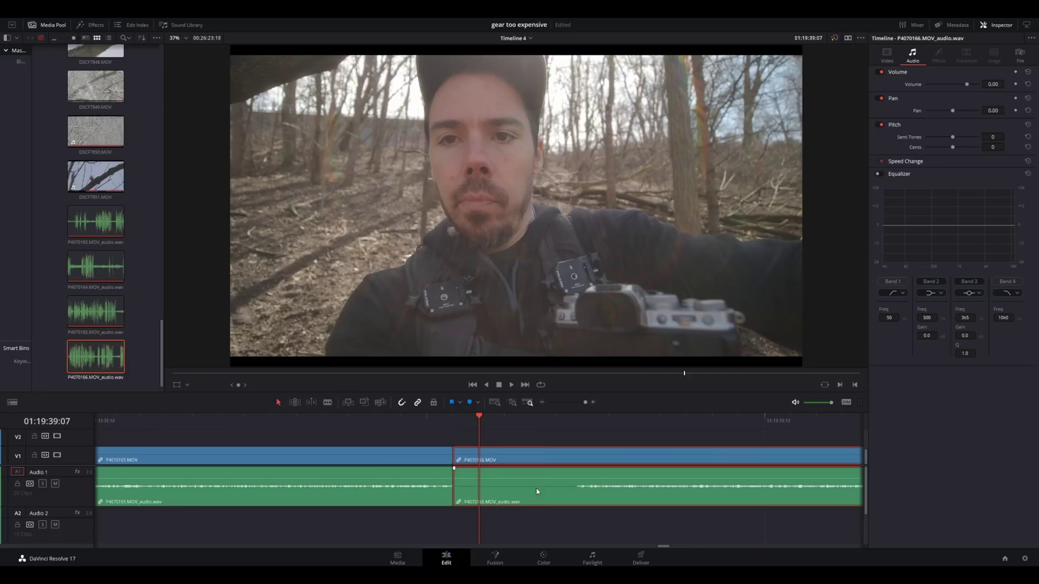
{"action": "left_click", "coordinate": [567, 404]}
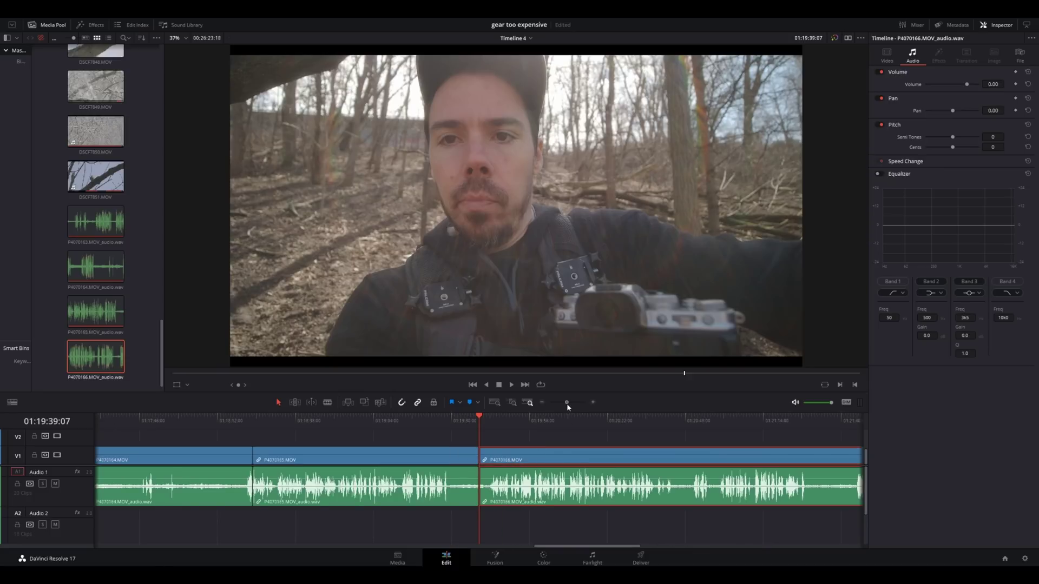